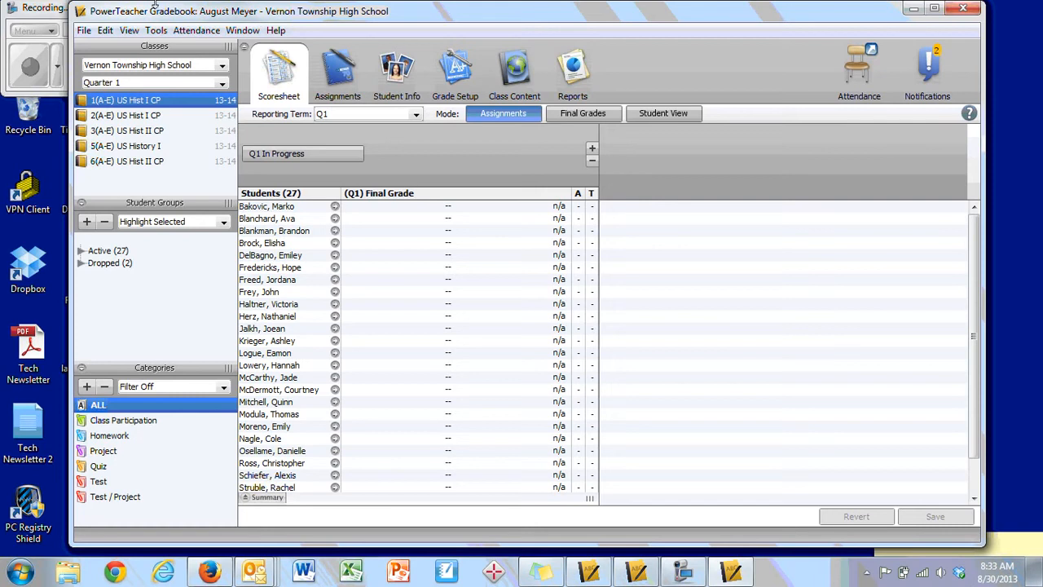
Open the grade calculation settings for the full-year term Y1 and choose Term weights as the method
left_click(461, 76)
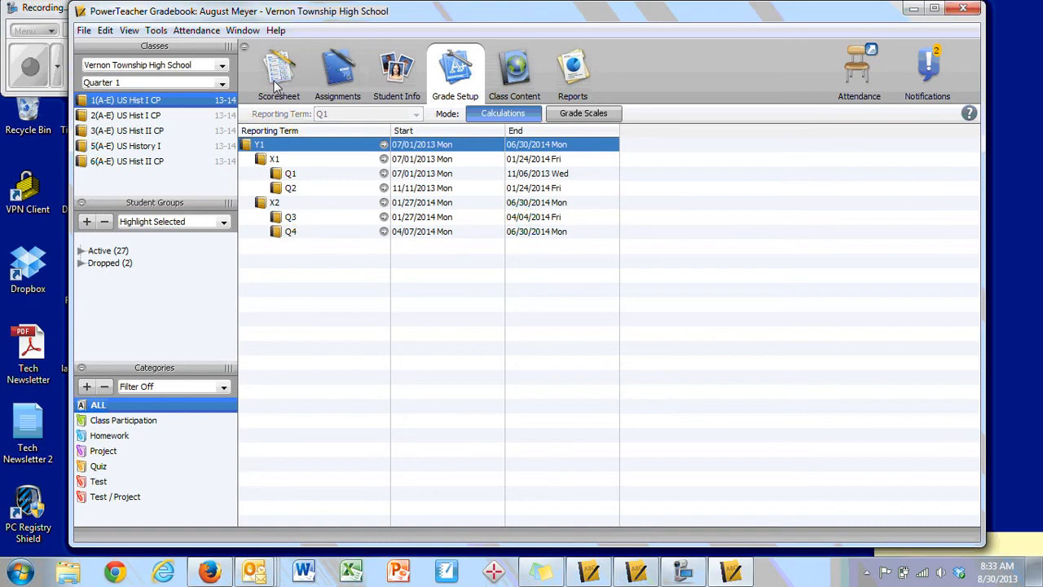
left_click(277, 151)
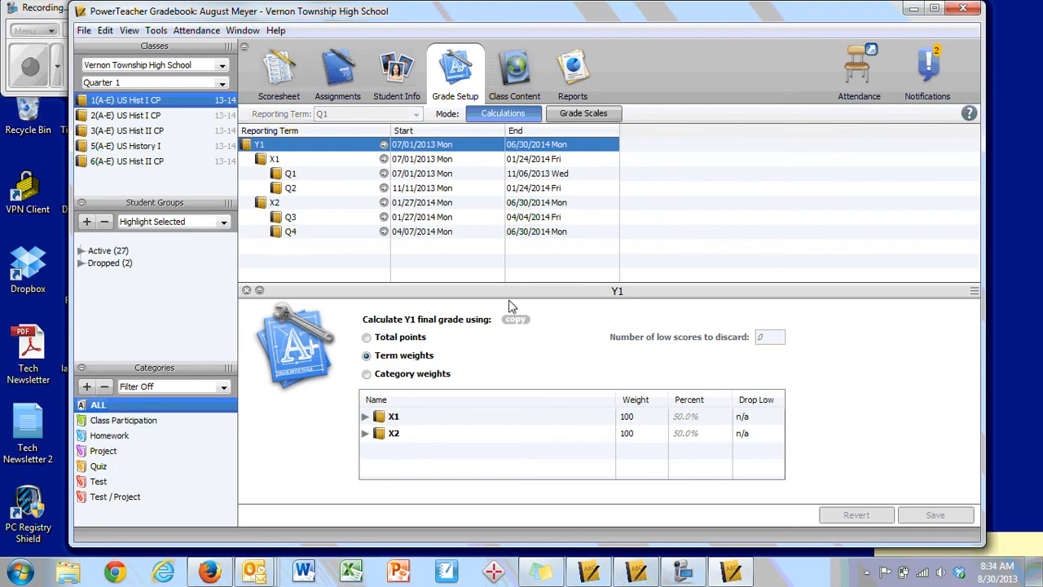
left_click(410, 339)
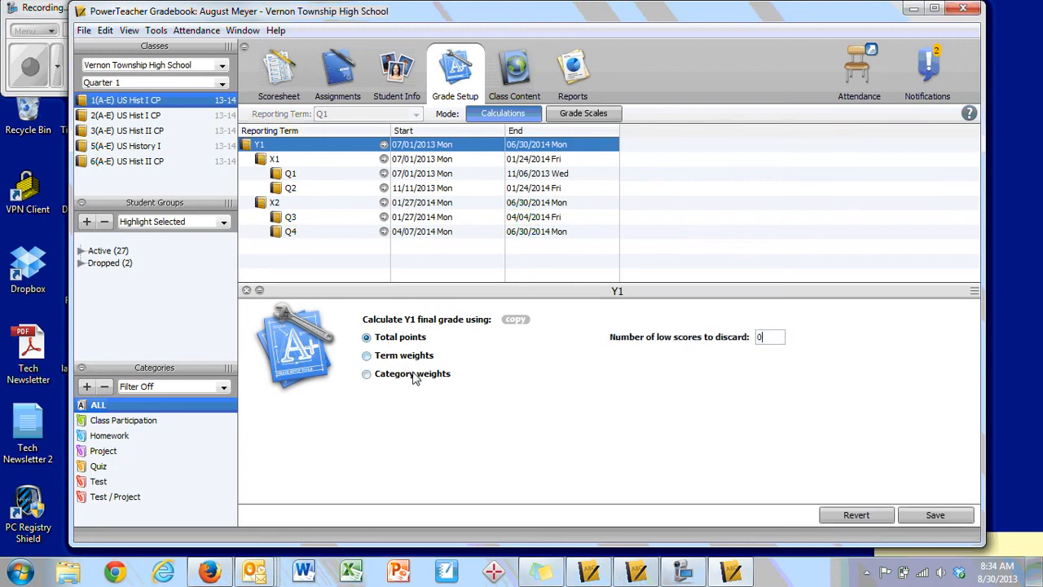
left_click(413, 375)
left_click(415, 358)
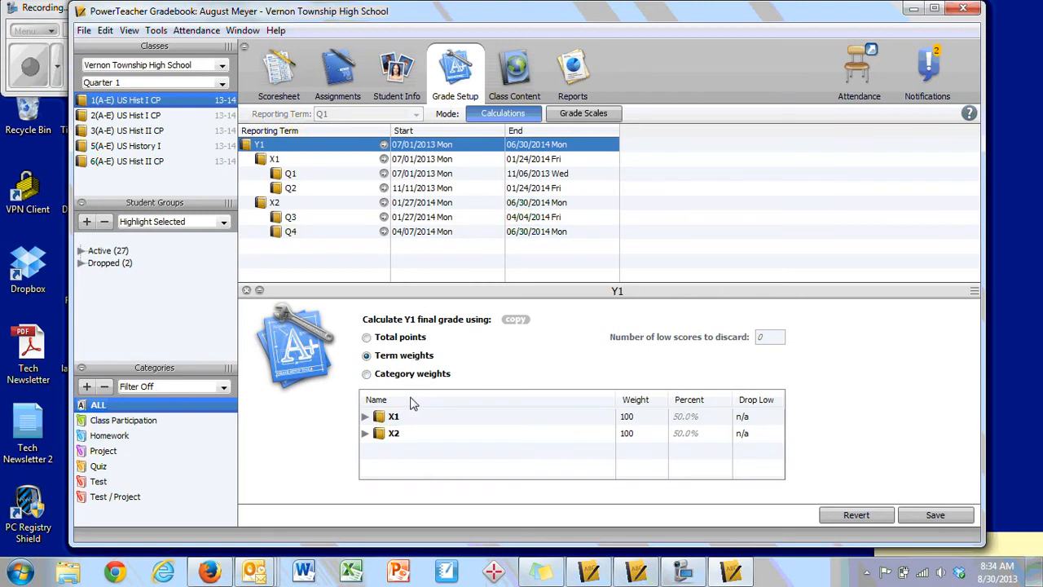
Expand semesters X1 and X2 in the Y1 term weights to show their quarters
left_click(365, 417)
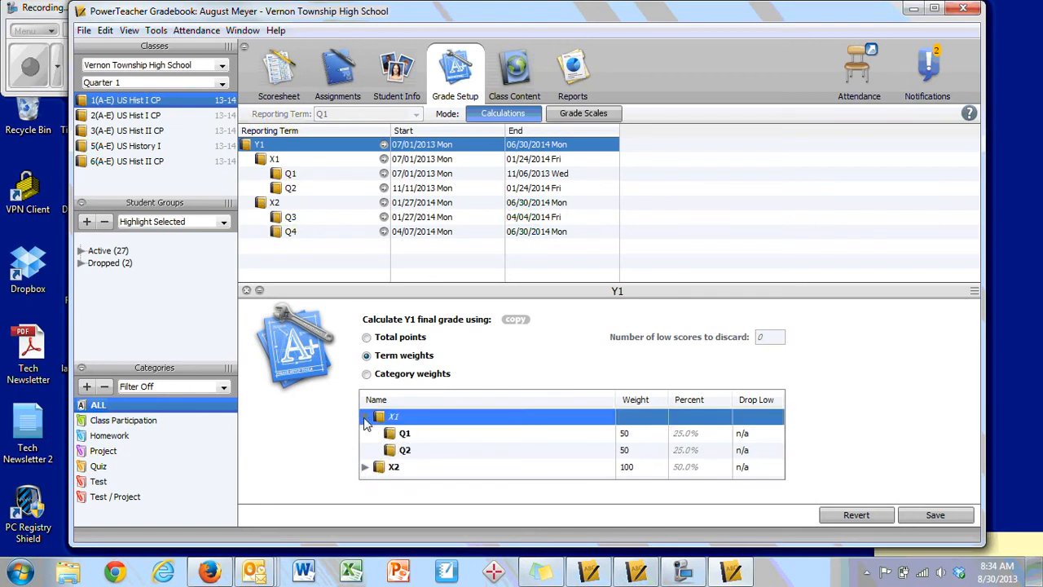
left_click(365, 467)
scroll(396, 462, "up", 3)
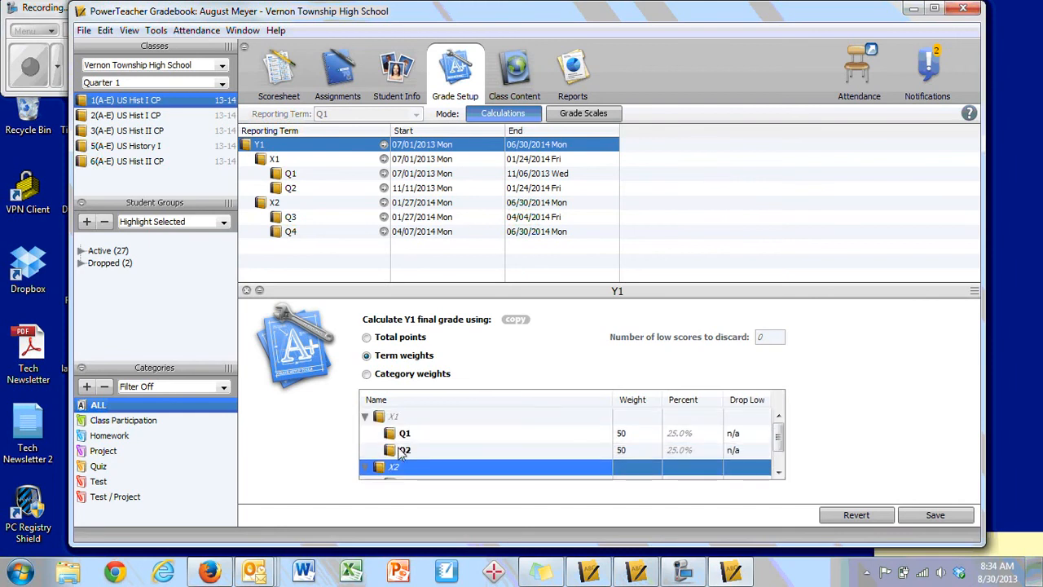
scroll(403, 454, "down", 2)
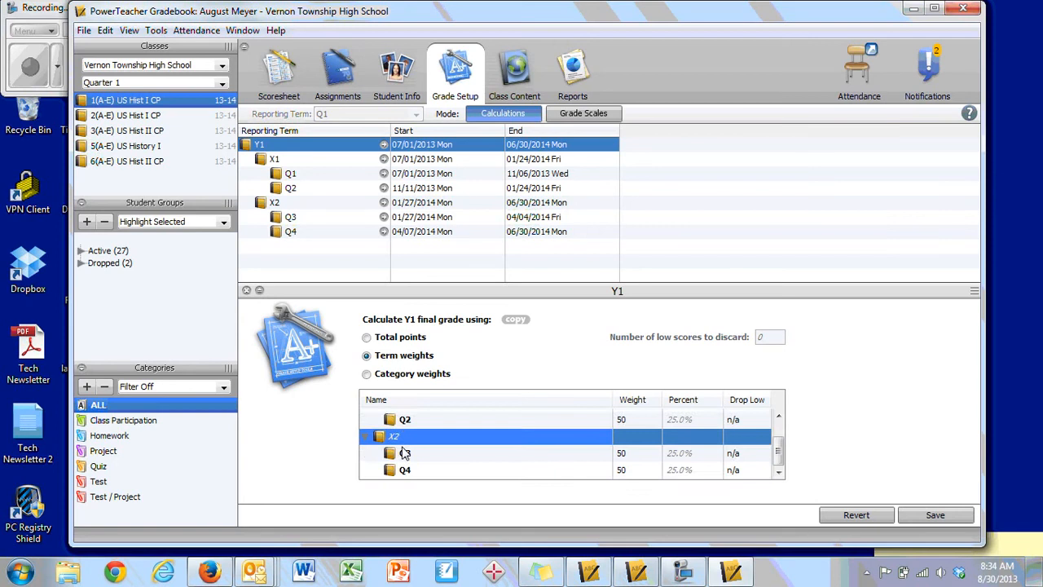
scroll(528, 447, "up", 2)
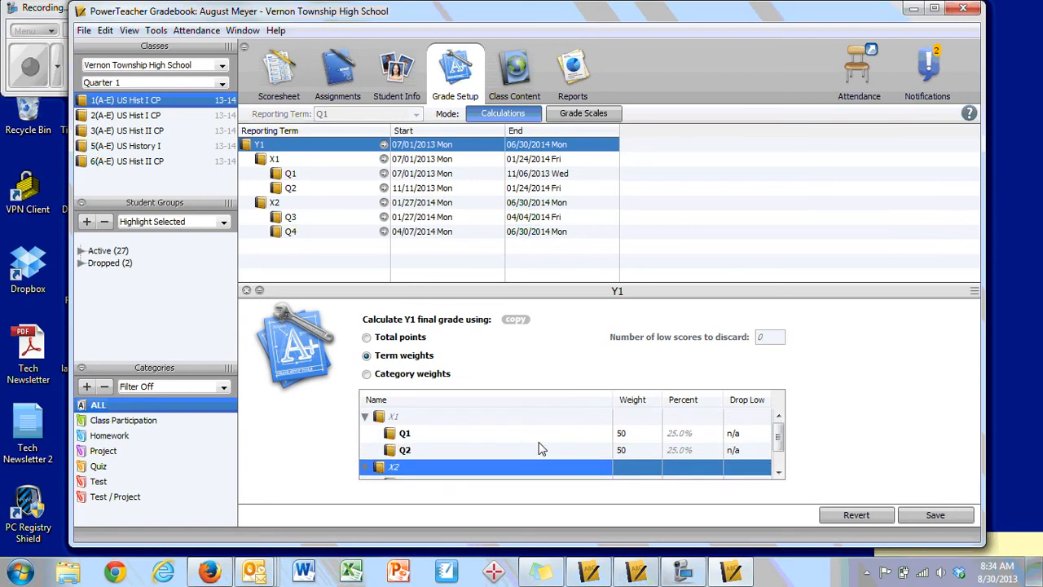
Set the Y1 term weights of Q1 and Q2 to 25 each
left_click(637, 437)
left_click(633, 433)
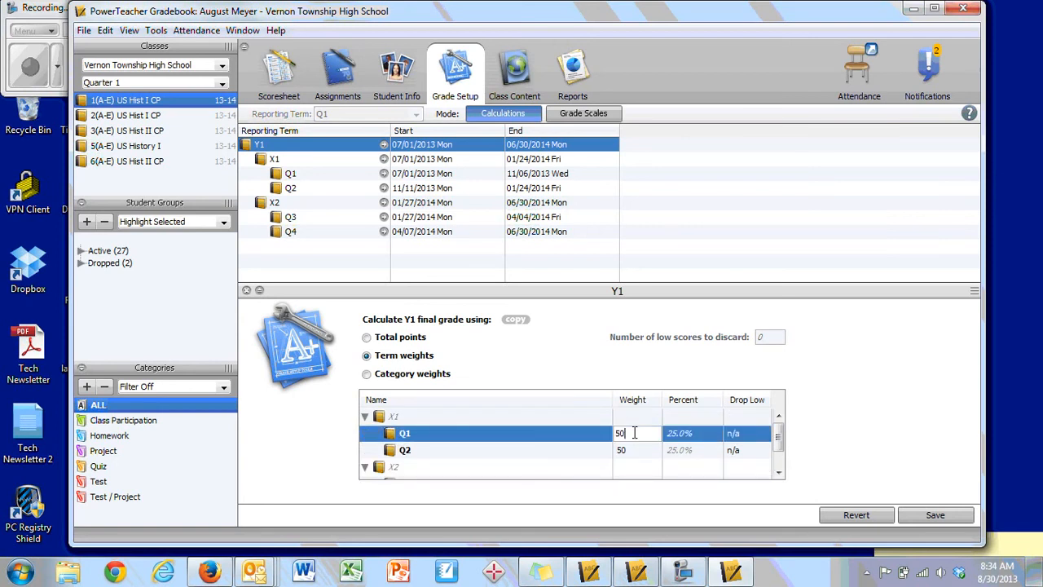
double_click(634, 432)
type("2")
left_click(636, 448)
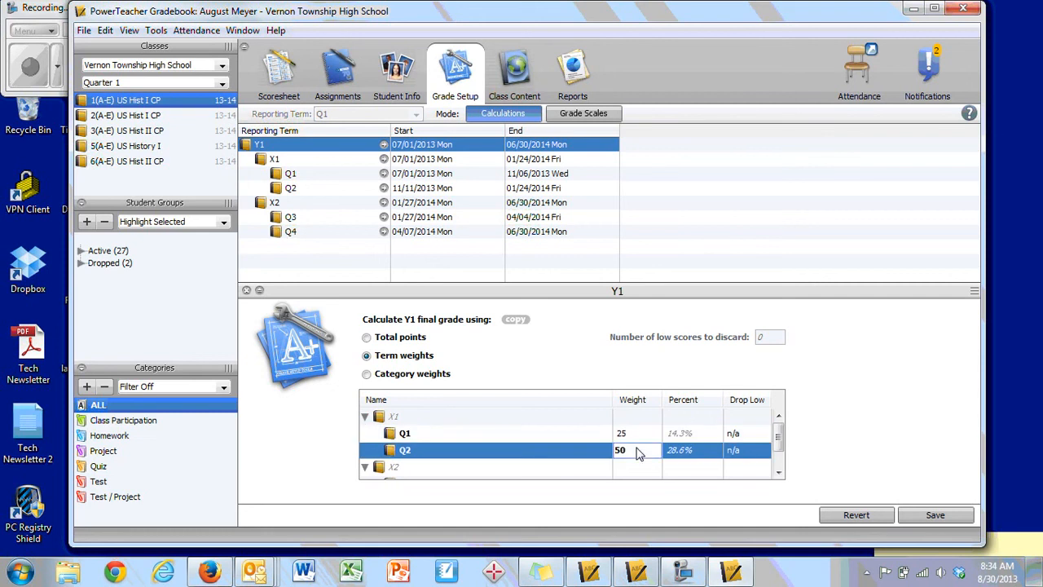
double_click(636, 448)
type("25")
Set the Y1 term weights of Q3 and Q4 to 25 each
scroll(597, 452, "down", 1)
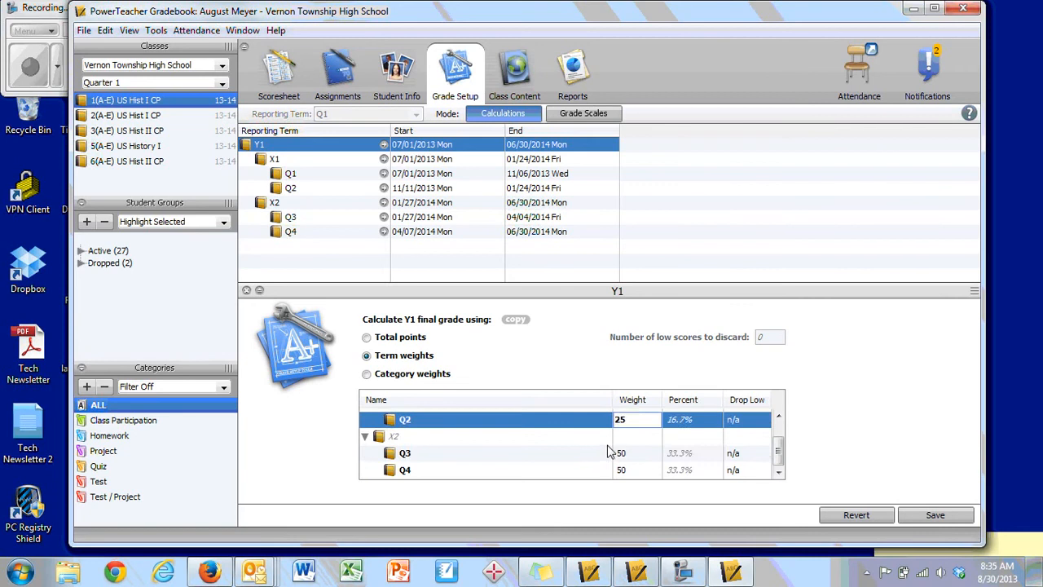
left_click(626, 452)
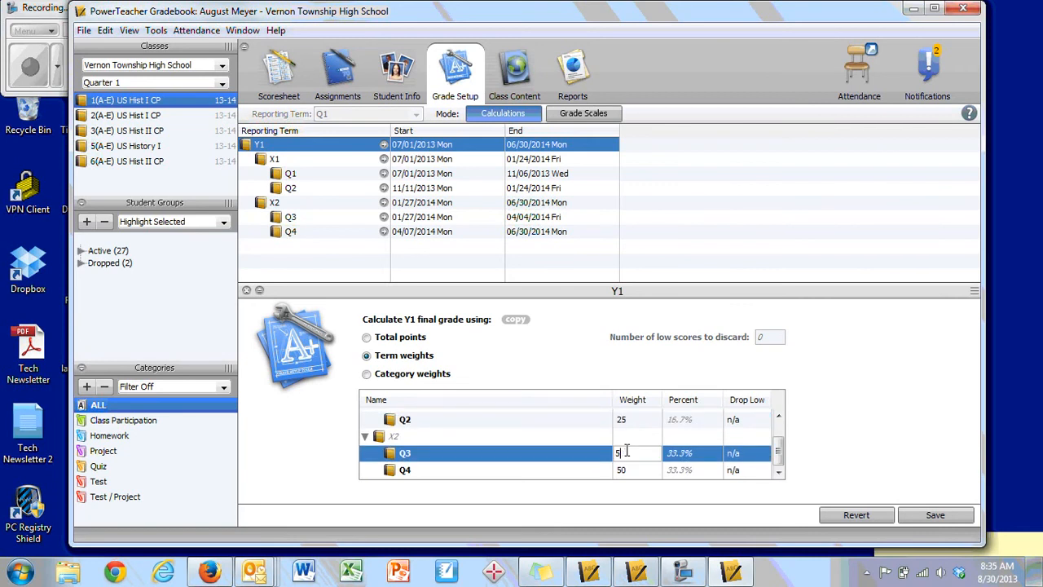
type("25")
left_click(637, 470)
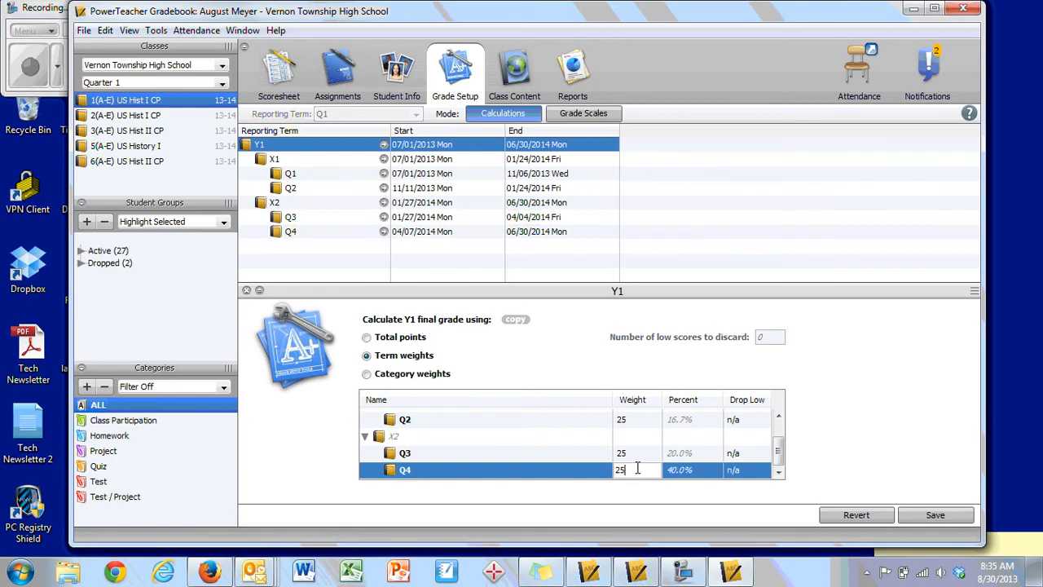
Review the weights and resulting percentages of all four quarters in the Y1 calculation
scroll(654, 471, "up", 1)
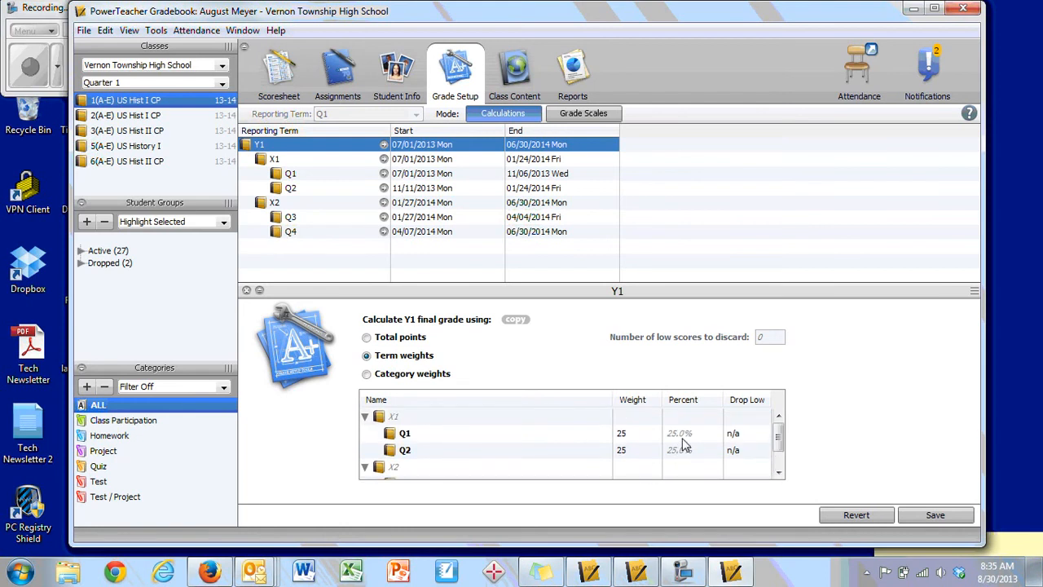
left_click(681, 434)
left_click(684, 451)
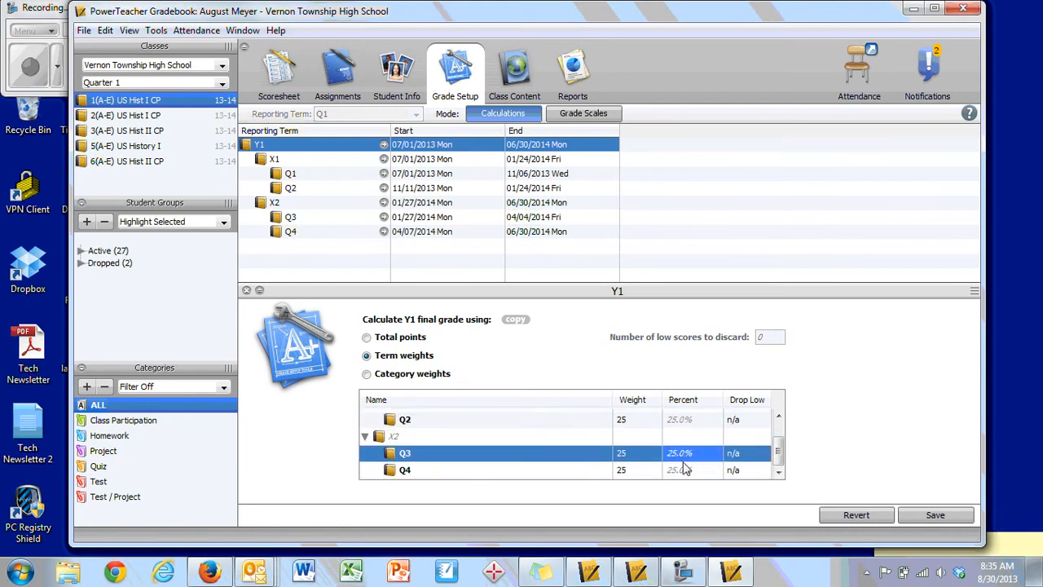
left_click(688, 466)
left_click(690, 433)
left_click(691, 450)
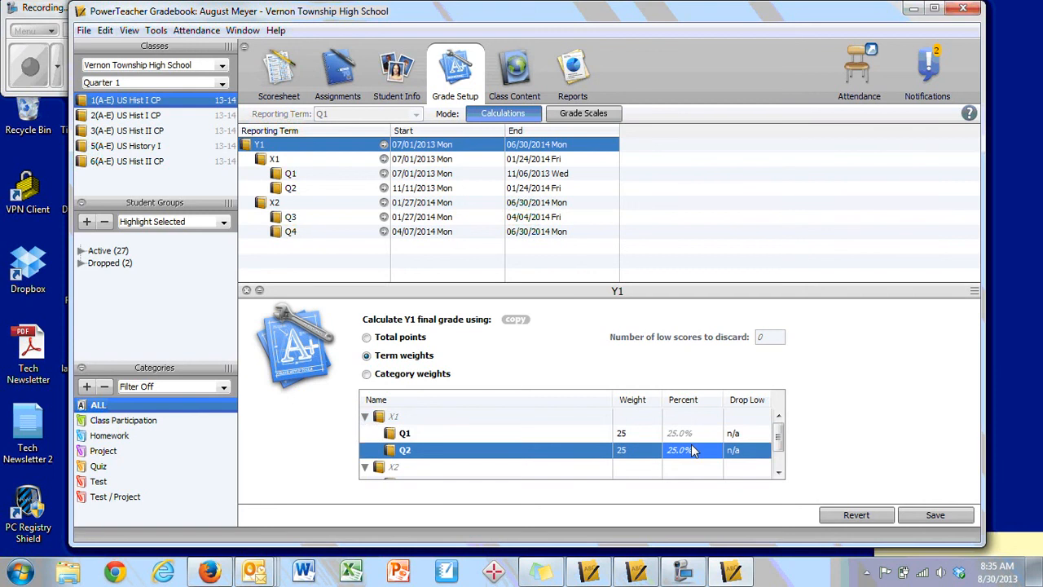
scroll(691, 448, "down", 1)
scroll(691, 460, "up", 1)
scroll(690, 460, "down", 1)
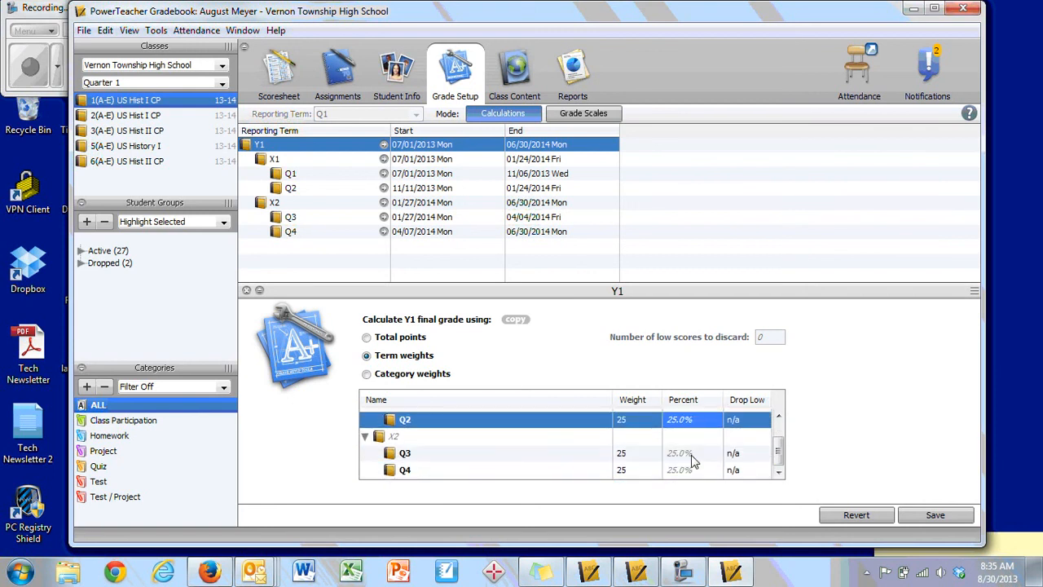
scroll(691, 460, "up", 1)
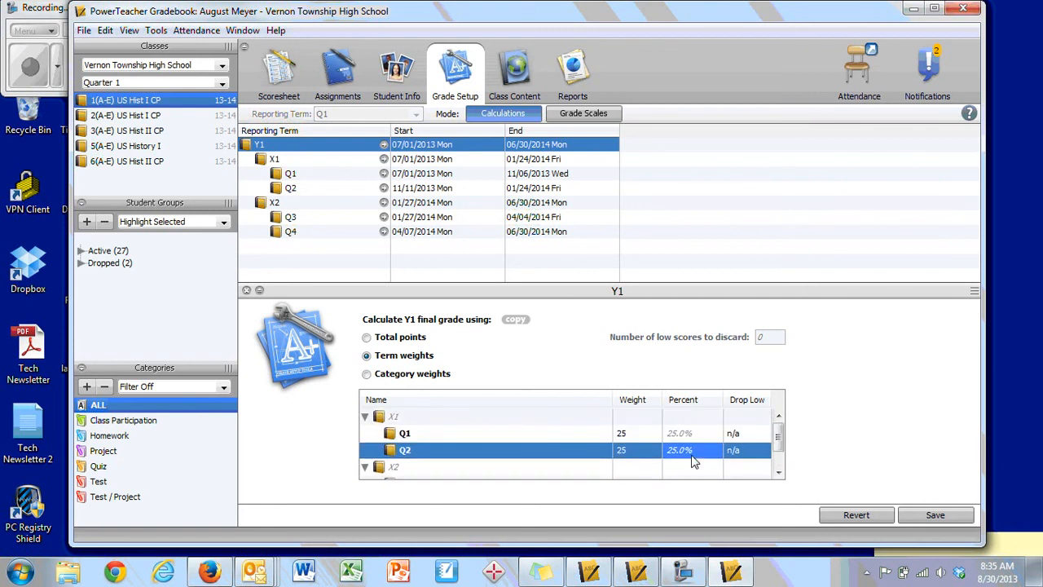
scroll(693, 461, "down", 1)
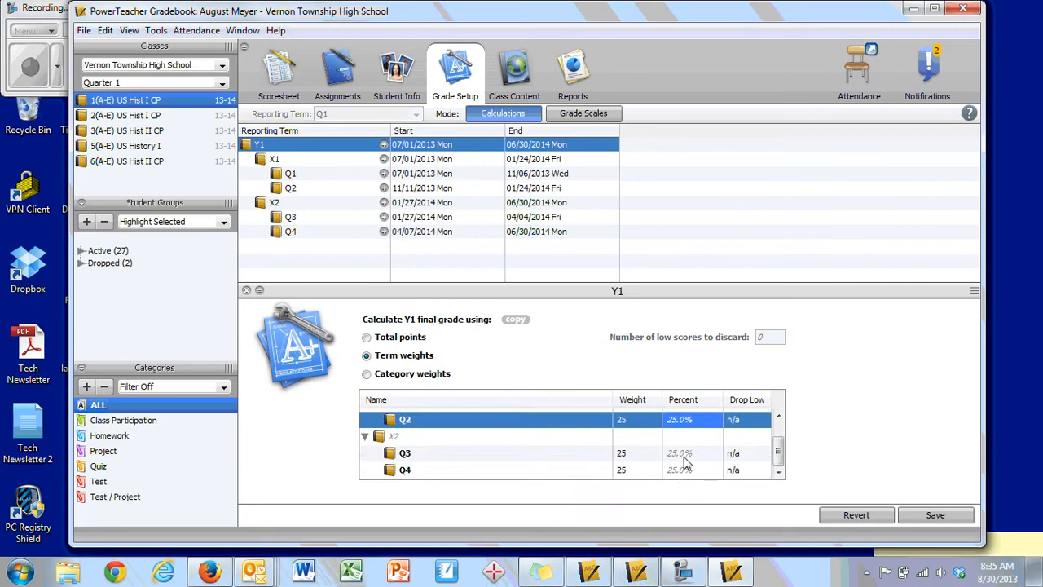
scroll(677, 461, "up", 1)
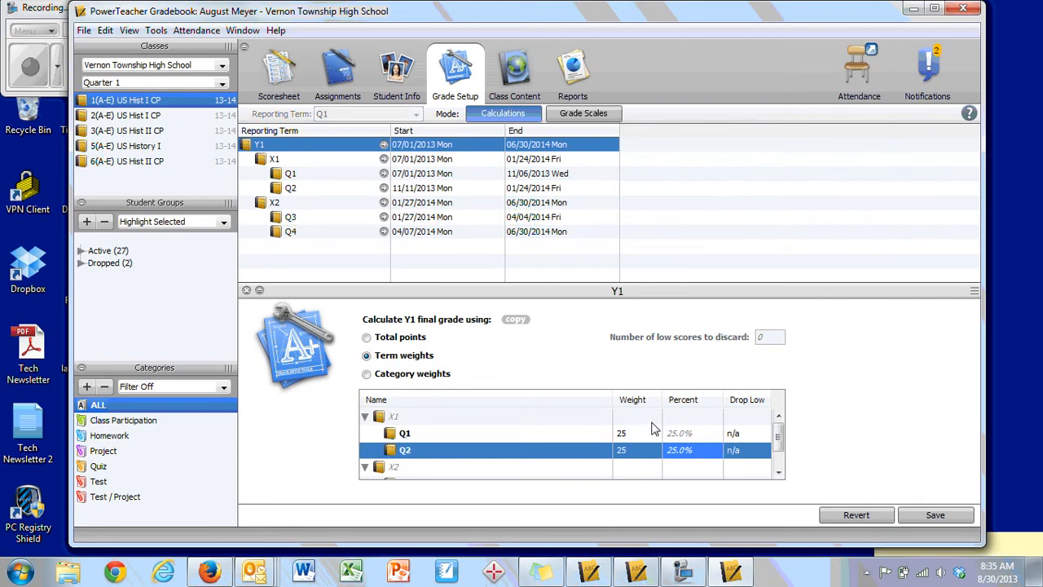
scroll(654, 429, "down", 2)
scroll(654, 428, "up", 2)
scroll(623, 440, "down", 2)
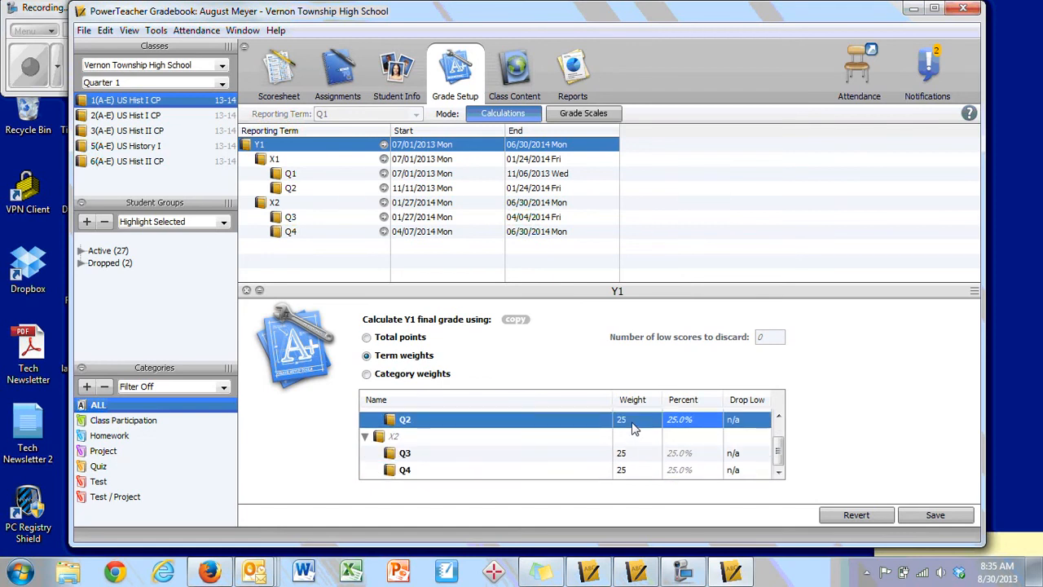
scroll(560, 463, "up", 2)
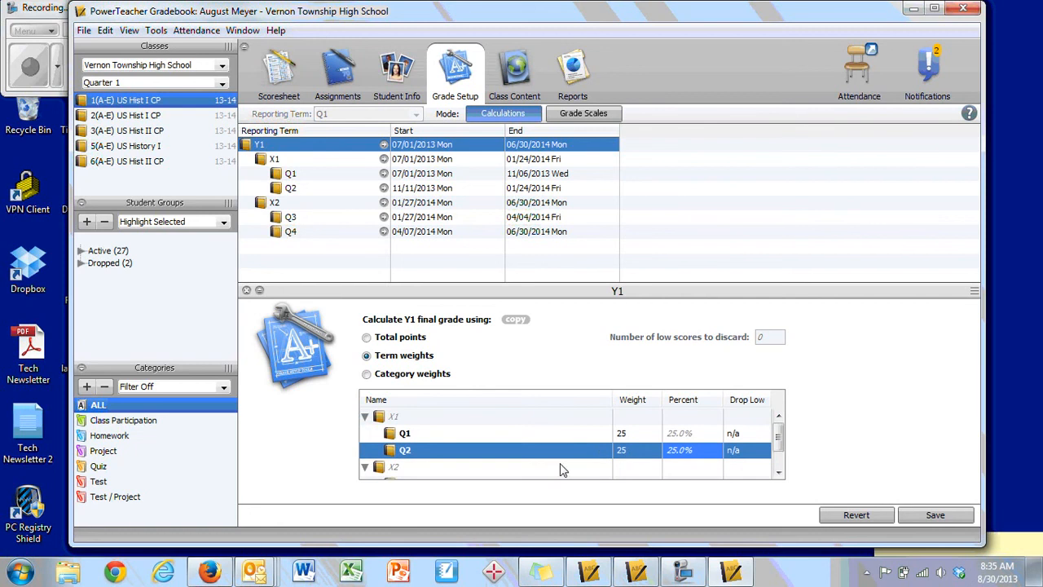
Save the Y1 term weight settings
left_click(935, 514)
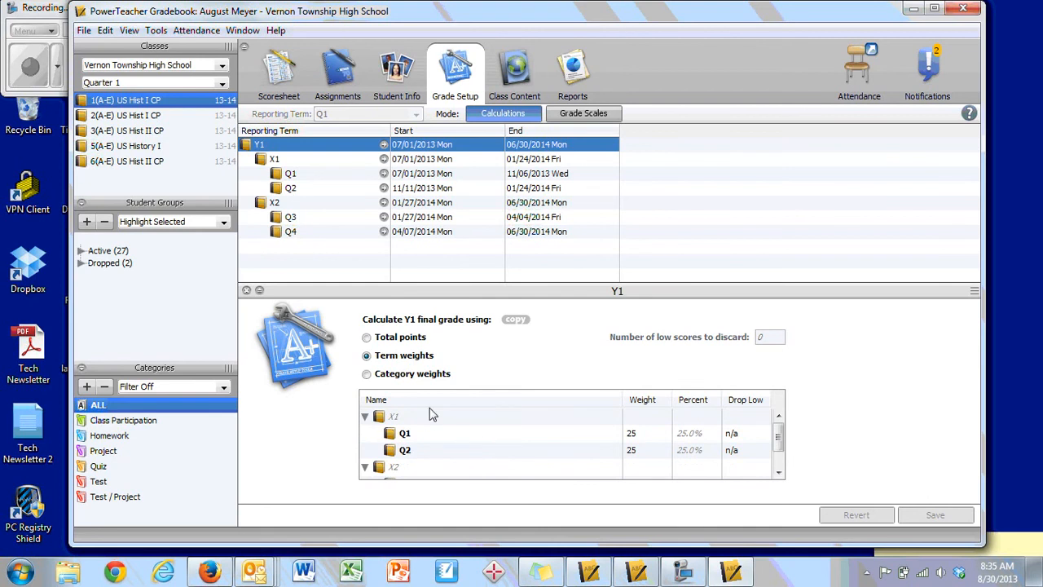
Add Class Participation, Homework, Project, Quiz and Test to the category weights of the Q1 final grade
left_click(300, 180)
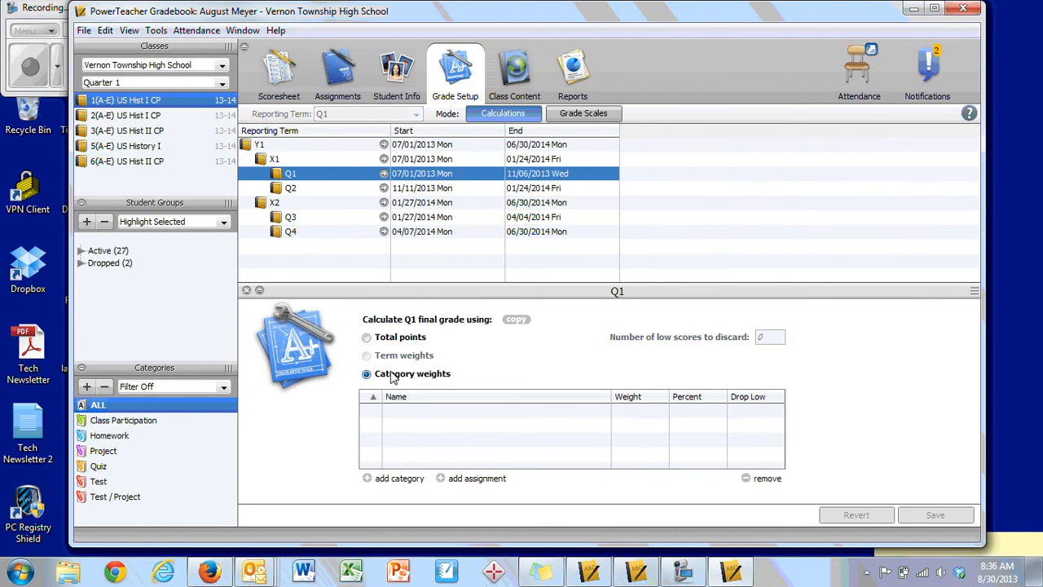
left_click(367, 478)
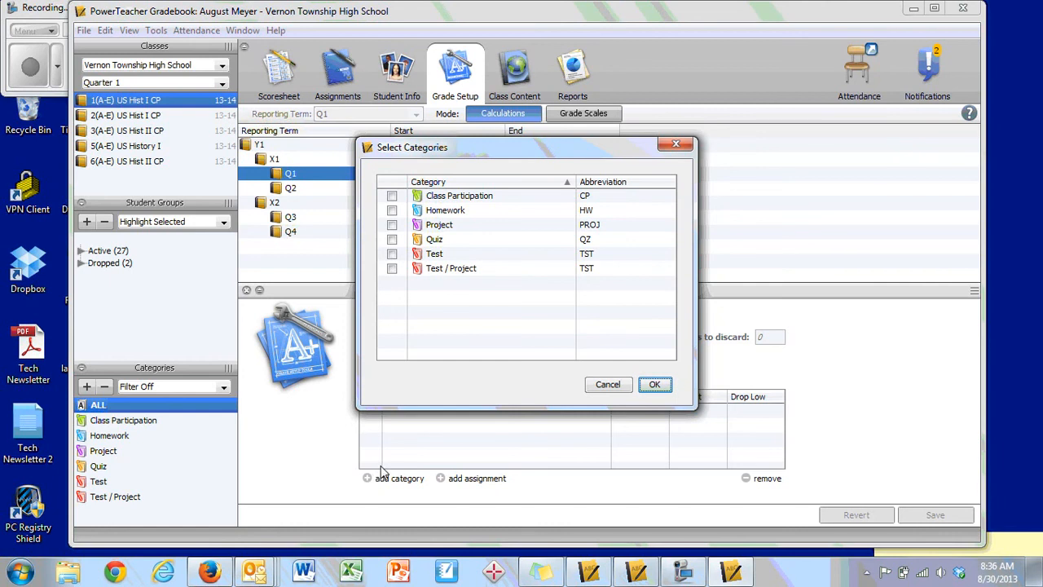
left_click(392, 196)
left_click(391, 210)
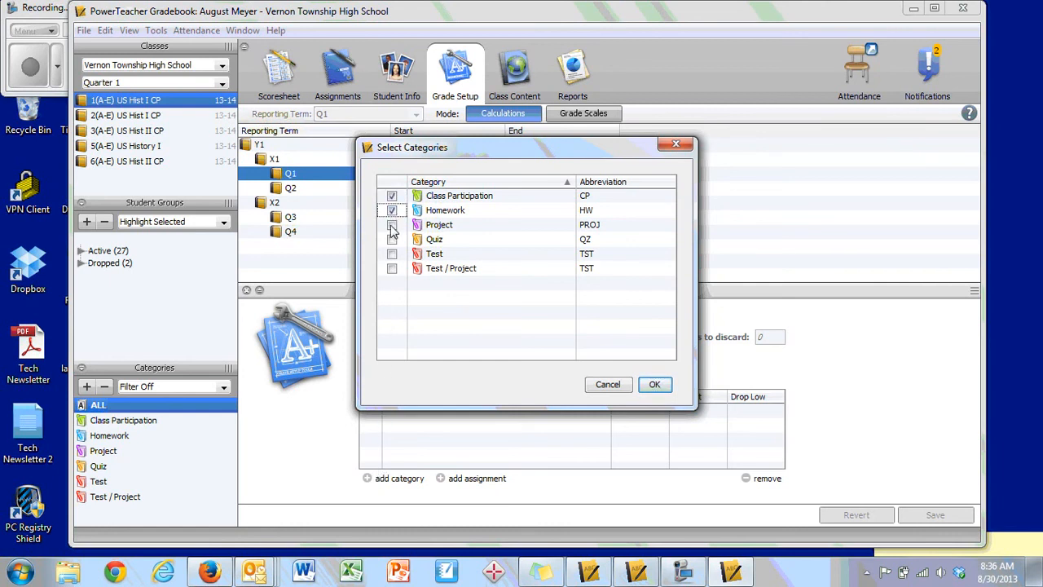
left_click(392, 225)
left_click(392, 239)
left_click(392, 255)
left_click(664, 392)
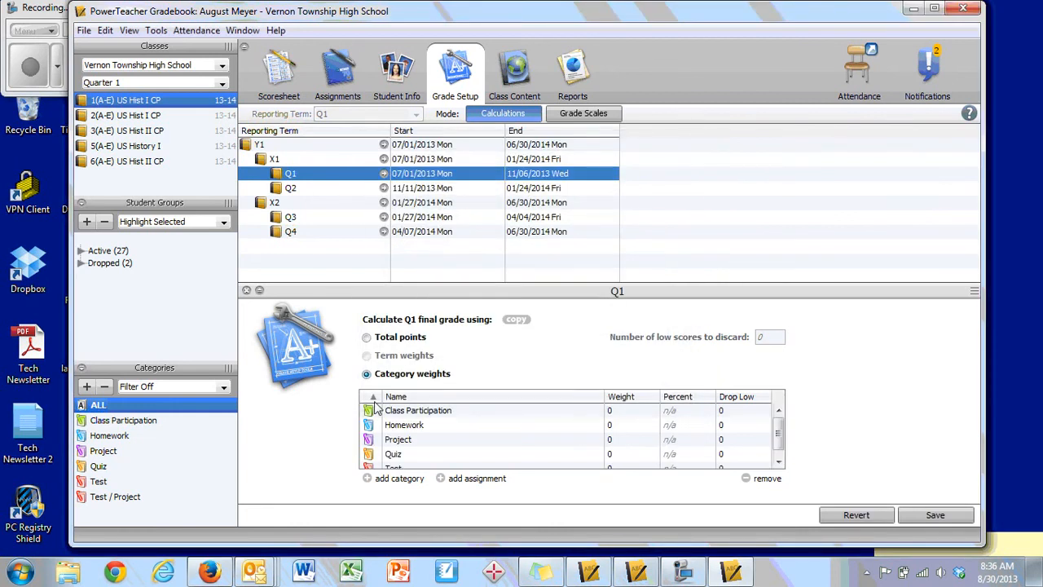
Look through the list of categories included in the Q1 grade calculation
scroll(411, 431, "down", 1)
scroll(413, 431, "up", 1)
scroll(419, 428, "down", 1)
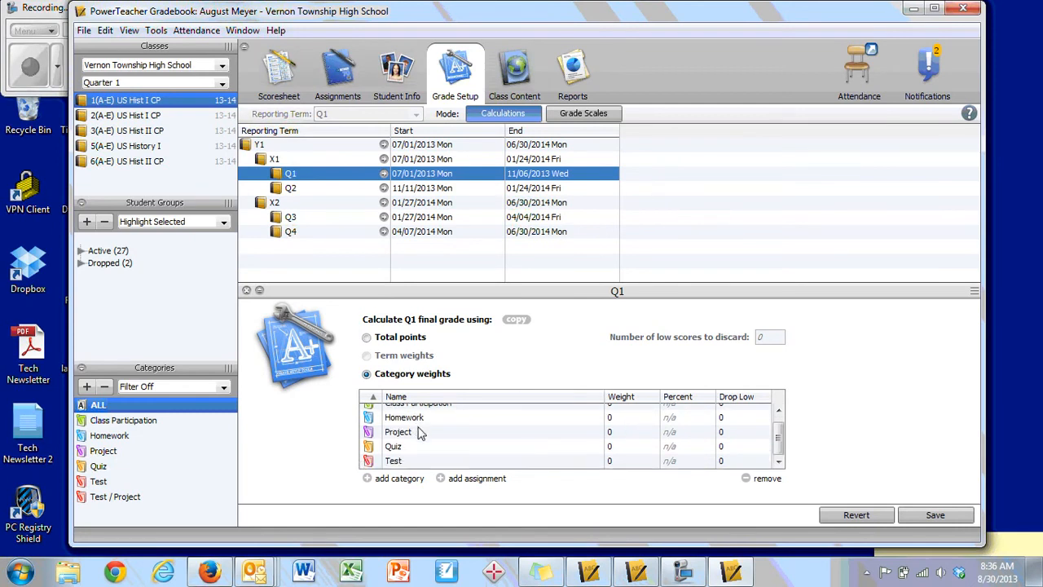
scroll(423, 448, "up", 1)
scroll(423, 450, "down", 1)
scroll(423, 450, "up", 1)
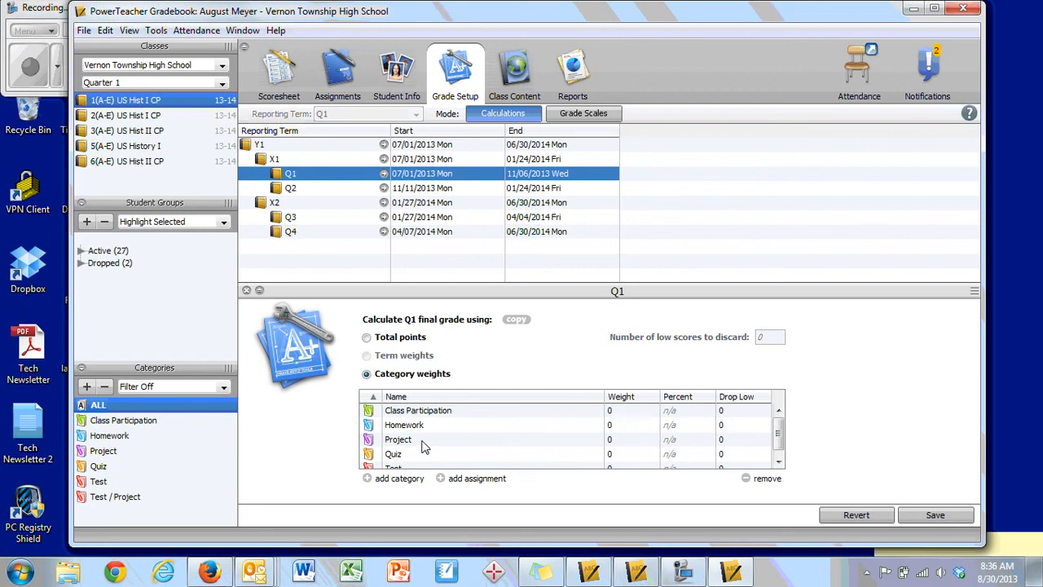
scroll(424, 446, "down", 1)
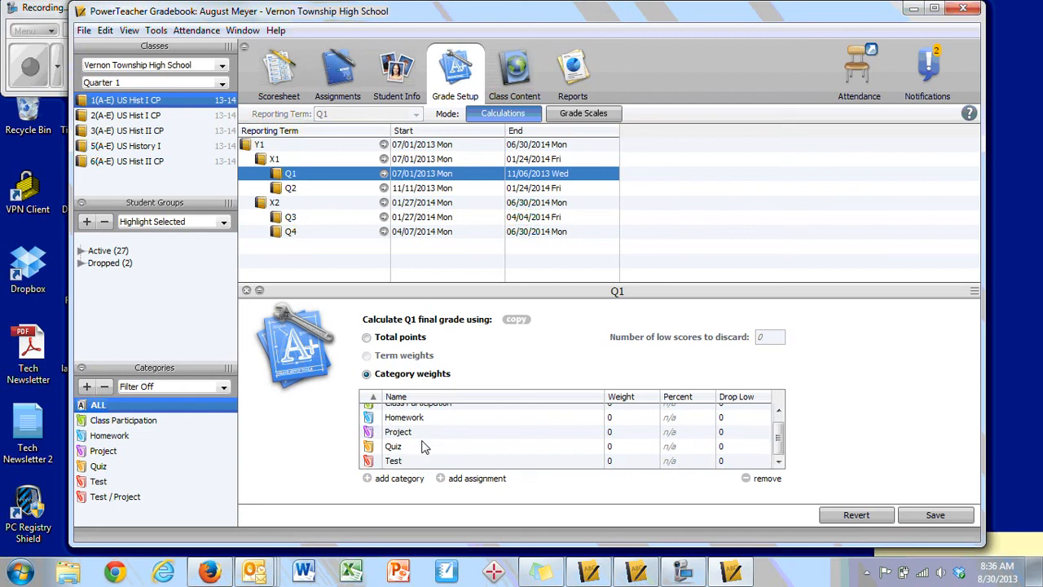
scroll(424, 446, "up", 1)
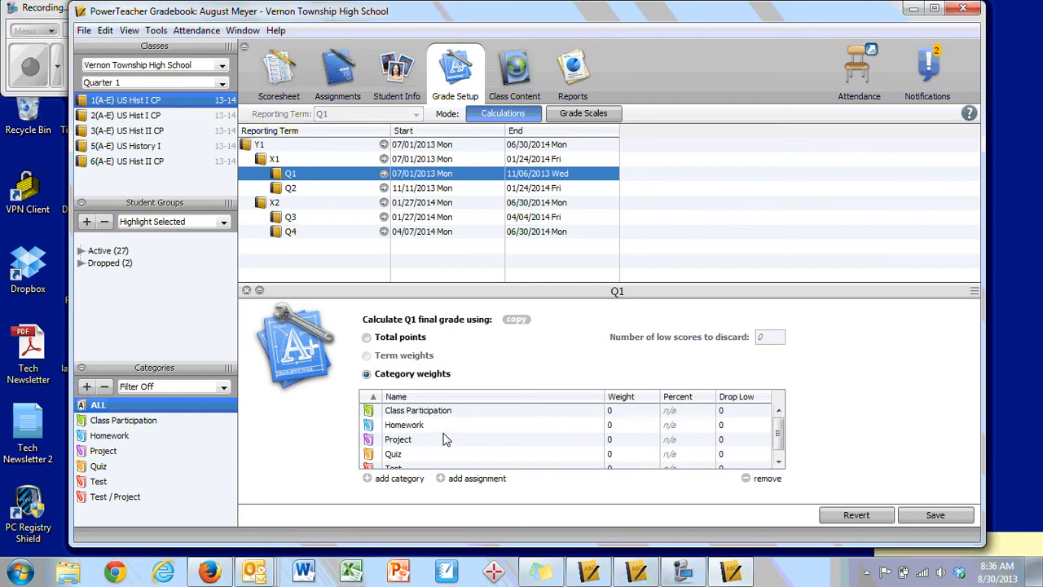
Set the Q1 category weights to 10 for Class Participation, 20 for Homework and 30 for Project
left_click(627, 410)
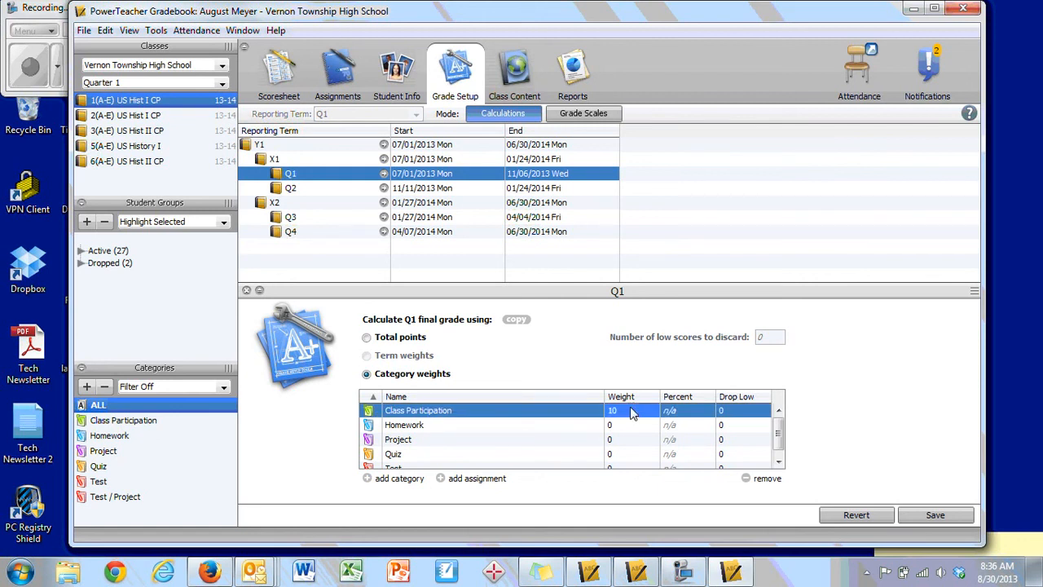
left_click(616, 425)
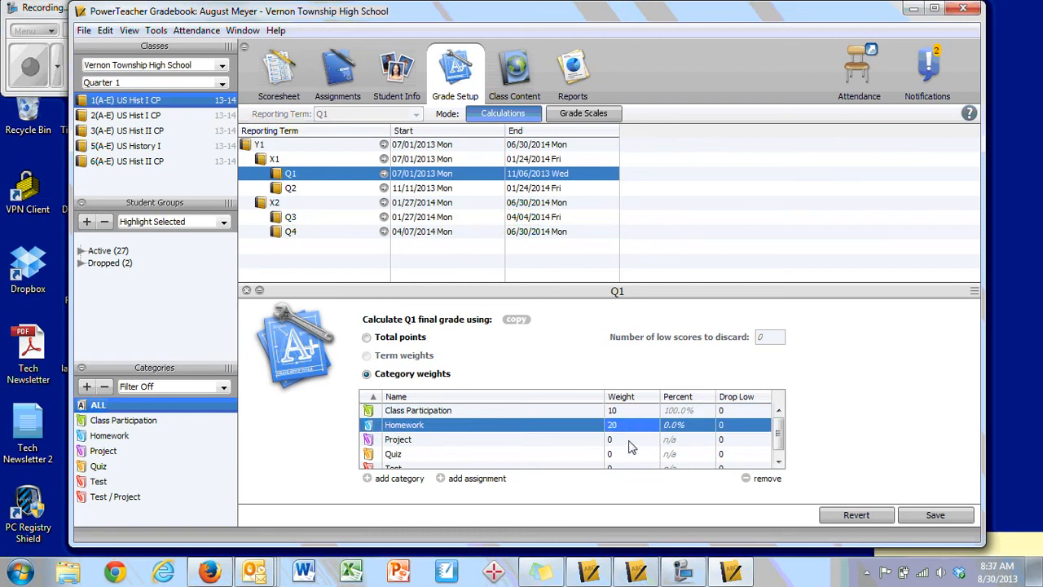
left_click(630, 439)
type("3")
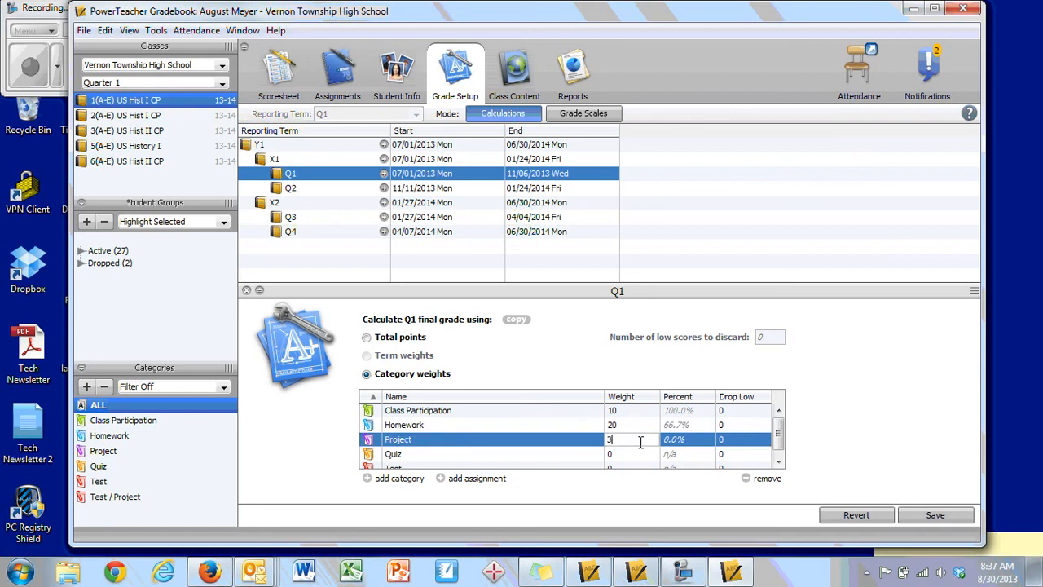
type("0")
key("Return")
Set the Q1 category weights to 10 for Quiz and 30 for Test
left_click(629, 449)
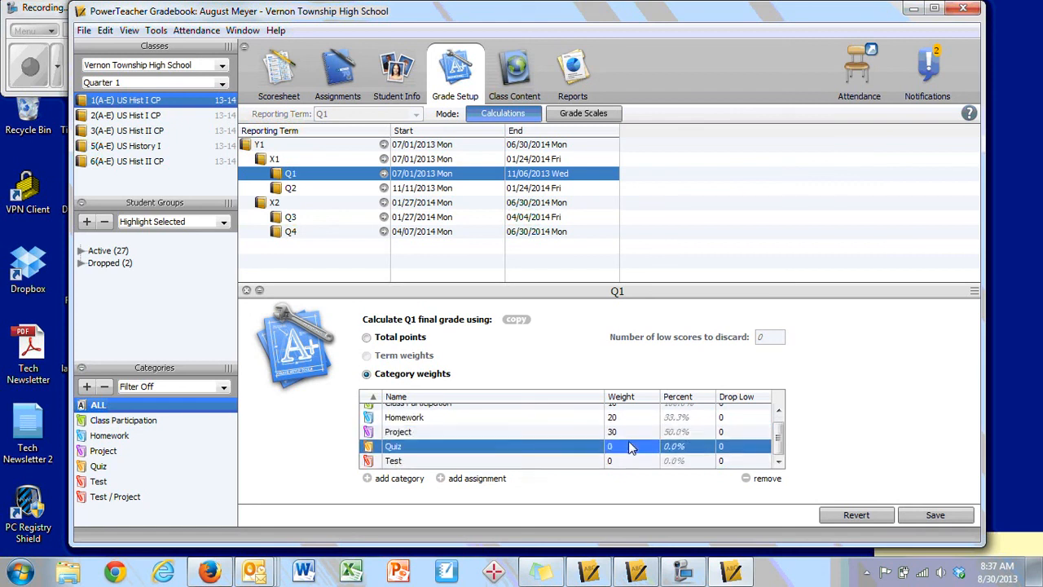
type("10")
left_click(636, 463)
left_click(633, 460)
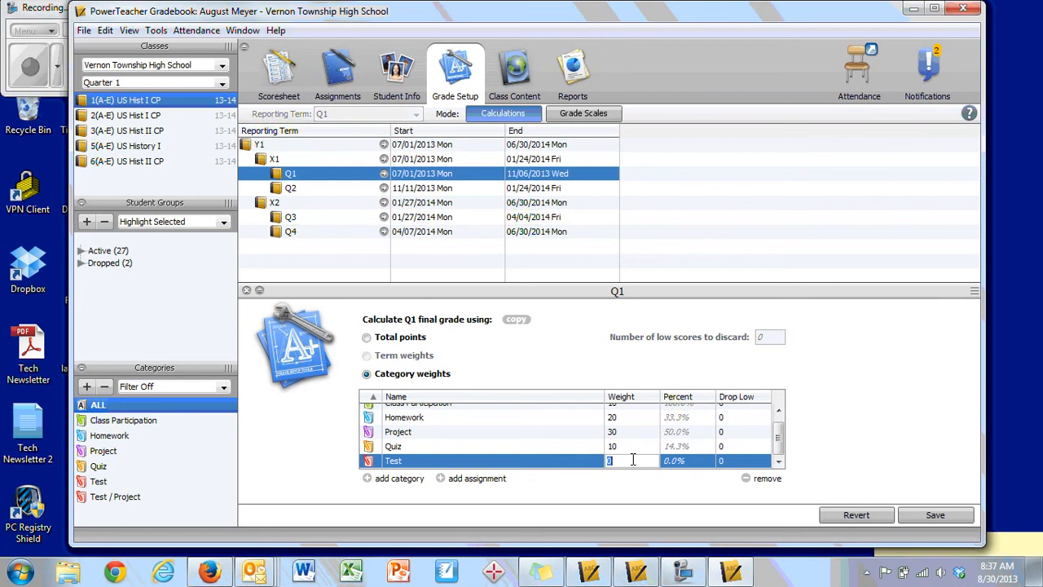
type("30")
key("Return")
left_click_drag(694, 410, 698, 471)
scroll(698, 461, "up", 1)
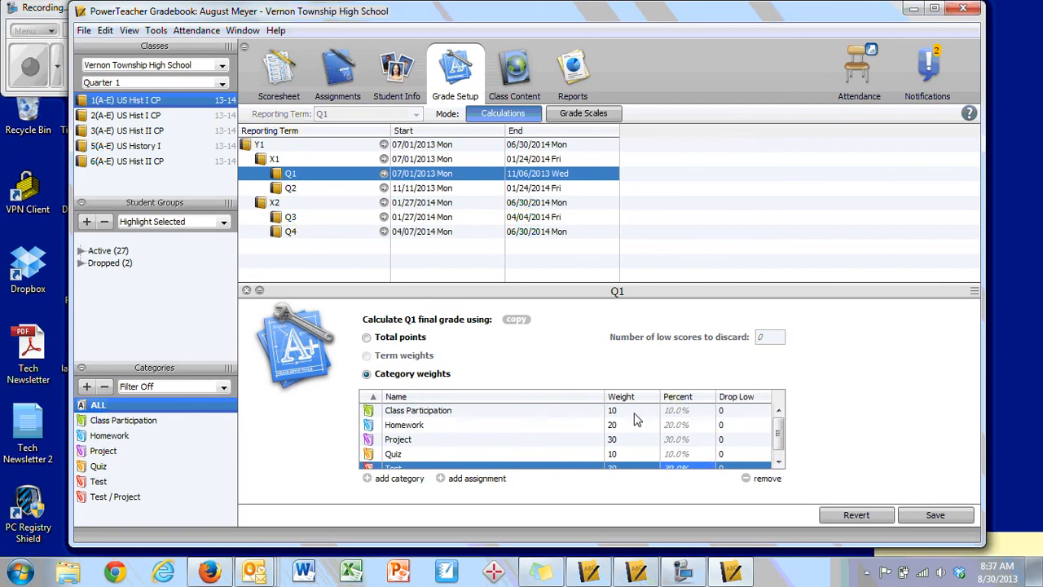
scroll(611, 448, "down", 1)
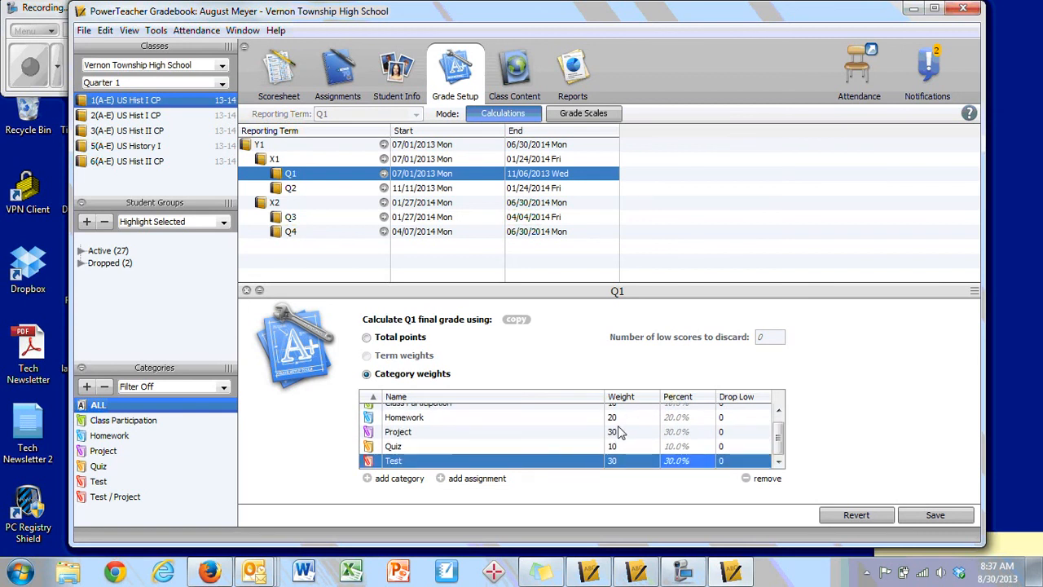
scroll(619, 432, "up", 1)
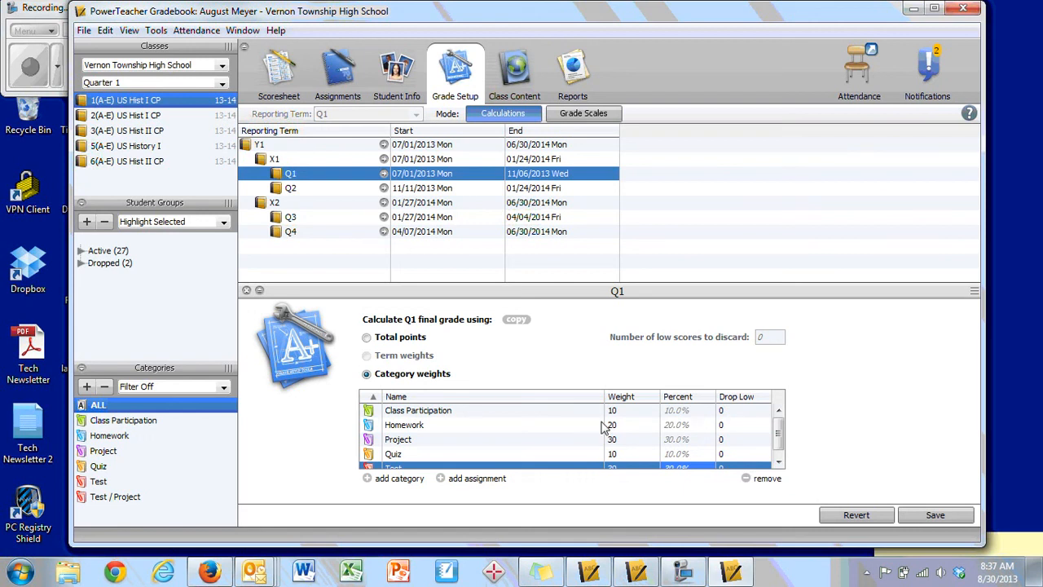
Set the number of low scores to drop in the Q1 Homework category to 1
left_click(743, 426)
left_click(743, 429)
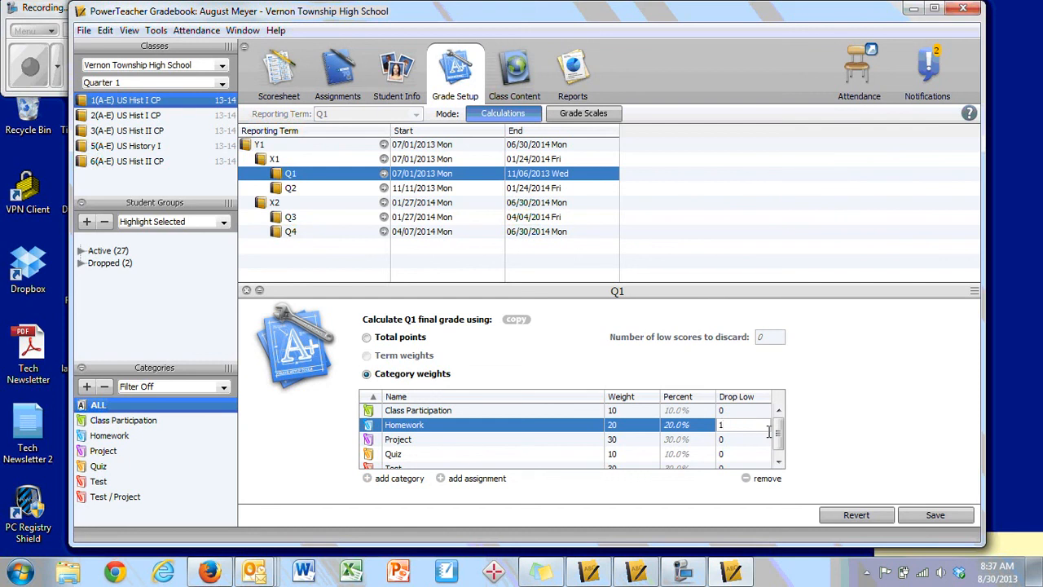
key("Return")
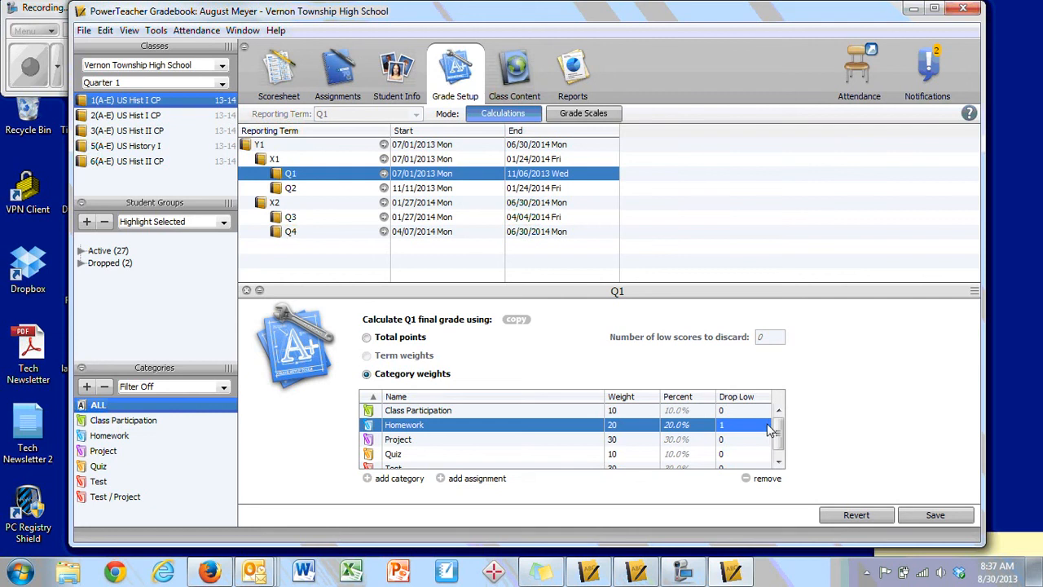
scroll(759, 431, "down", 1)
scroll(757, 436, "up", 1)
scroll(741, 436, "down", 1)
scroll(742, 430, "up", 1)
Set the number of dropped low Homework scores to 0 and save the Q1 grade setup
left_click(741, 424)
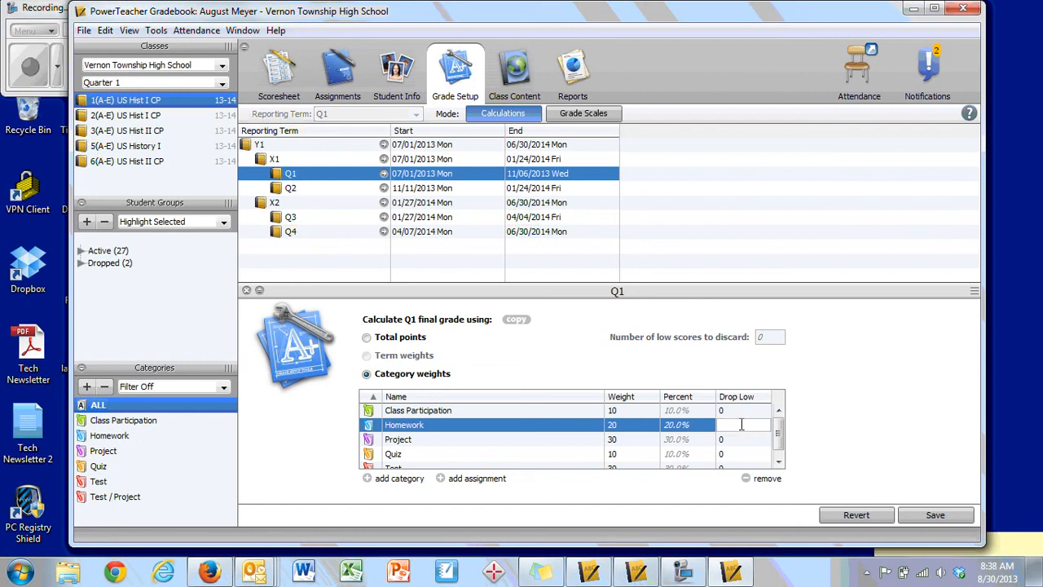
key("Return")
left_click(919, 516)
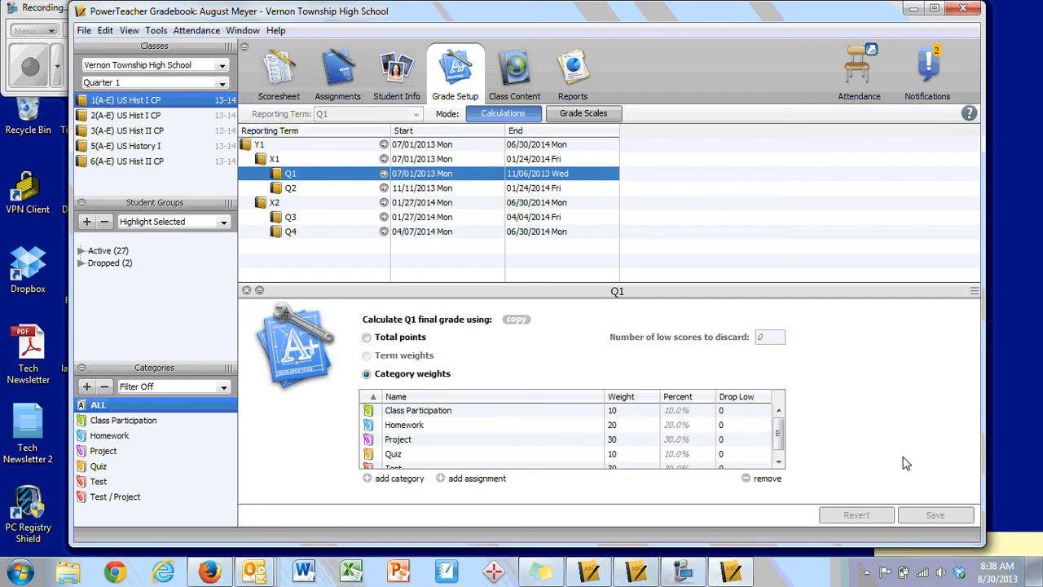
Copy only the Q1 grade setup into reporting terms Q2, Q3 and Q4 of the same class
scroll(690, 441, "down", 1)
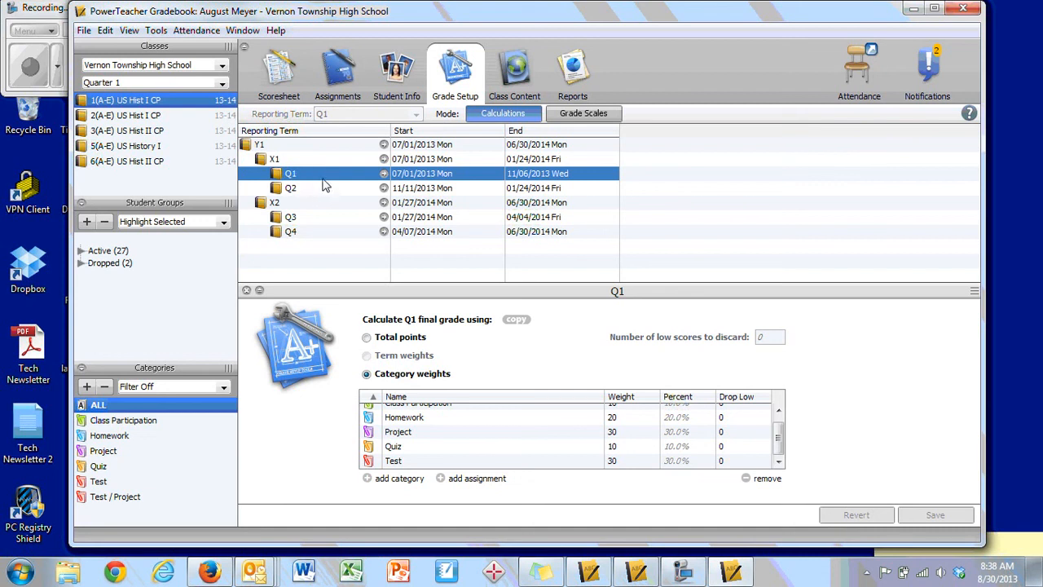
left_click(516, 321)
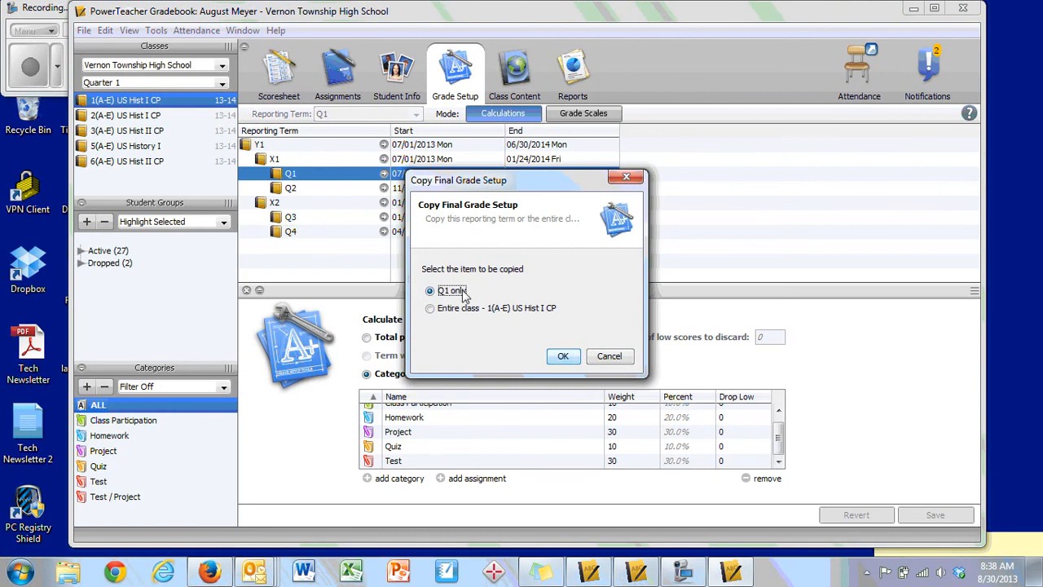
left_click(563, 357)
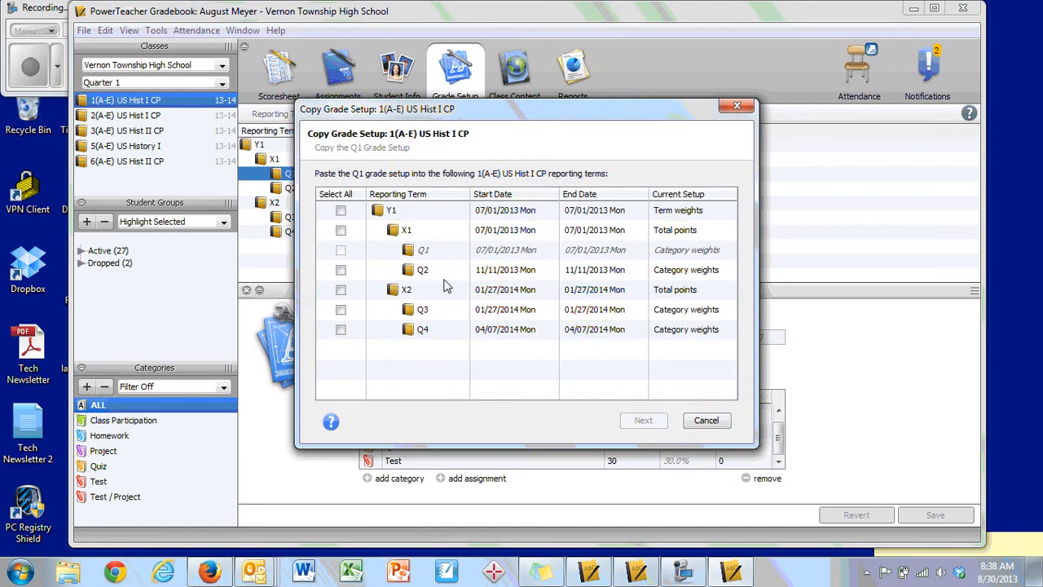
left_click(341, 271)
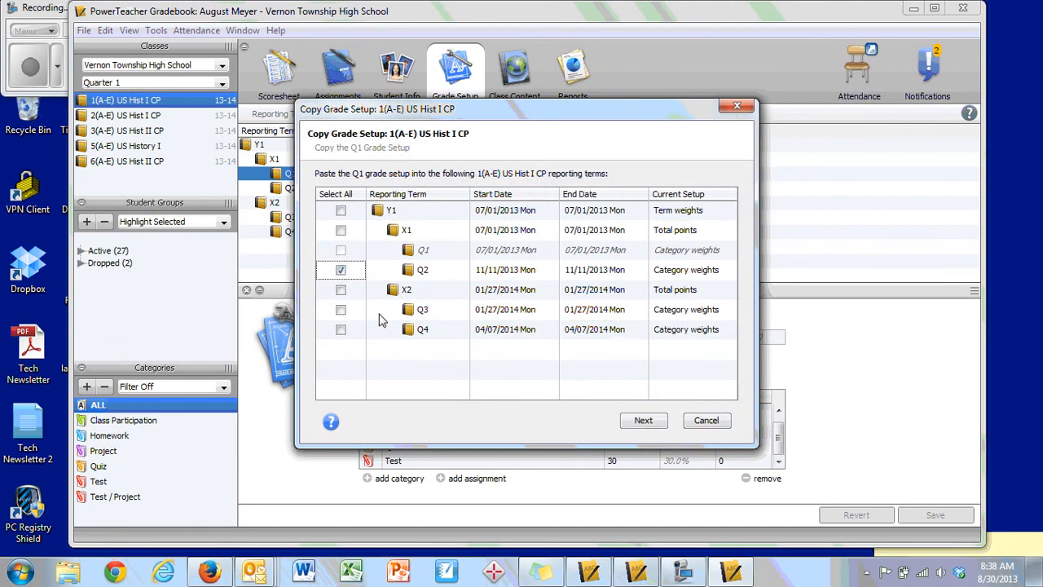
left_click(340, 309)
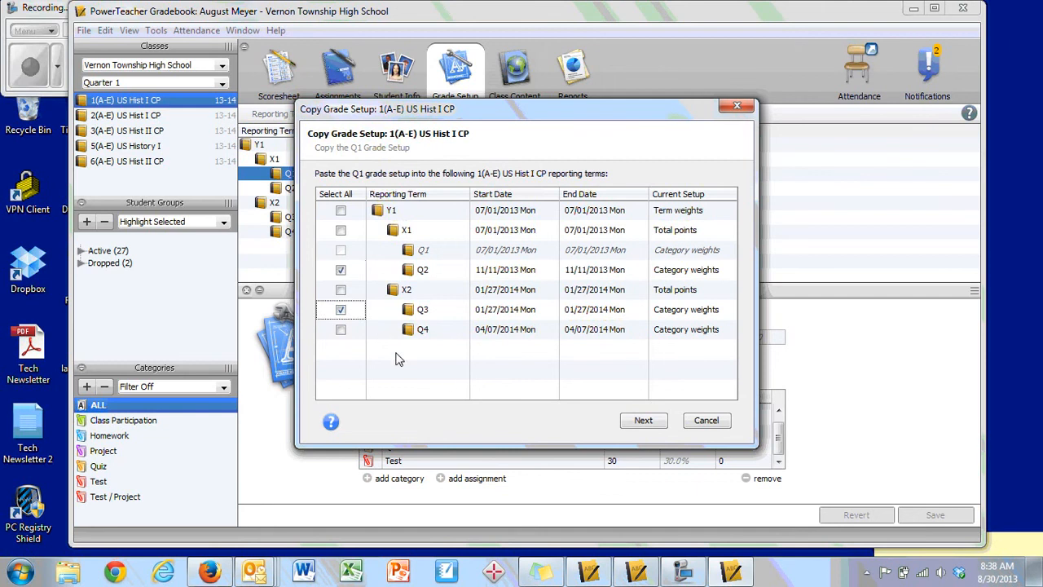
left_click(342, 330)
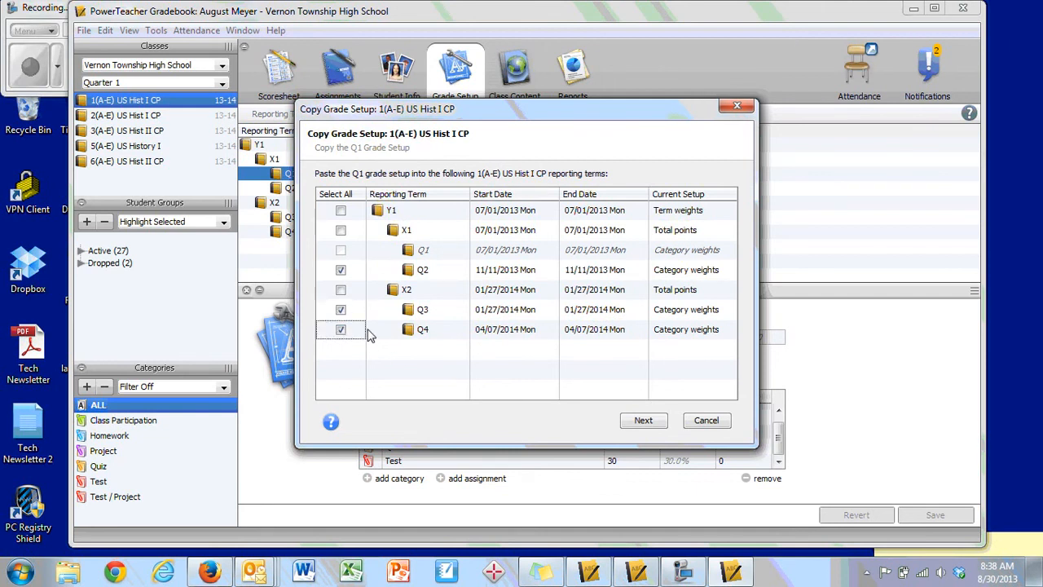
left_click(650, 423)
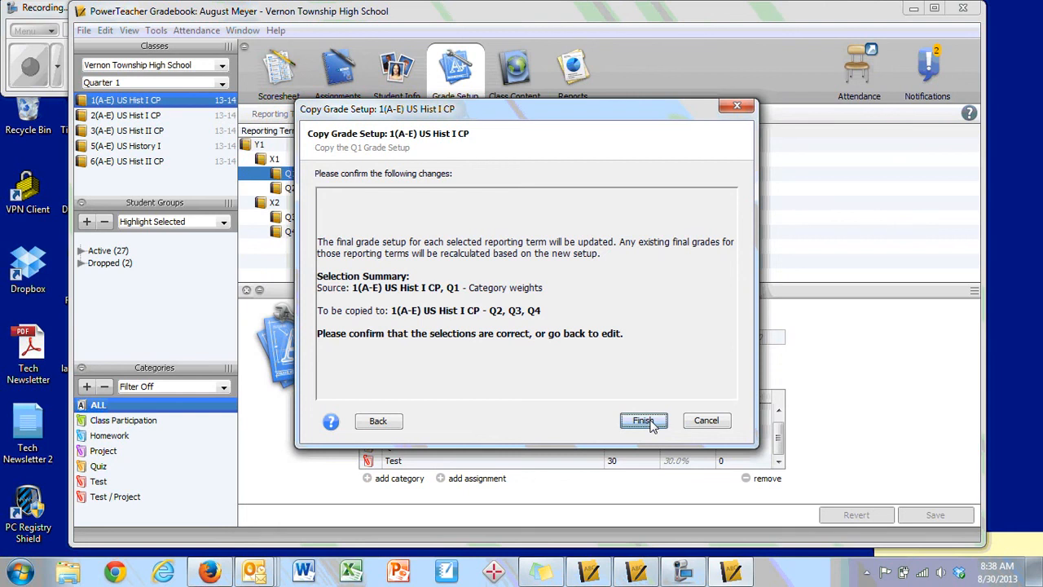
left_click(643, 421)
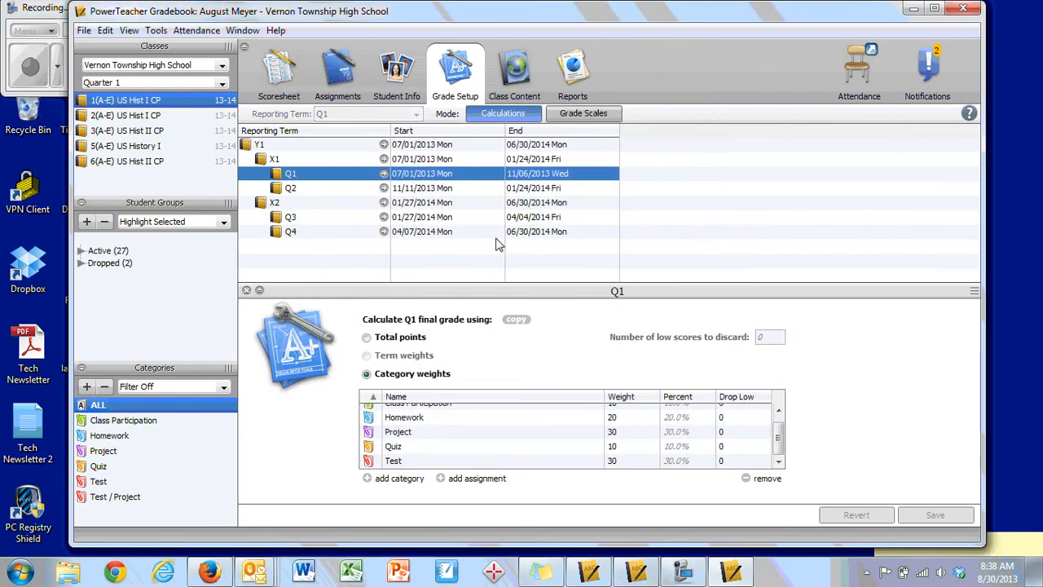
Check the copied category weights in the grade setups of Q2, Q3 and Q4
left_click(300, 189)
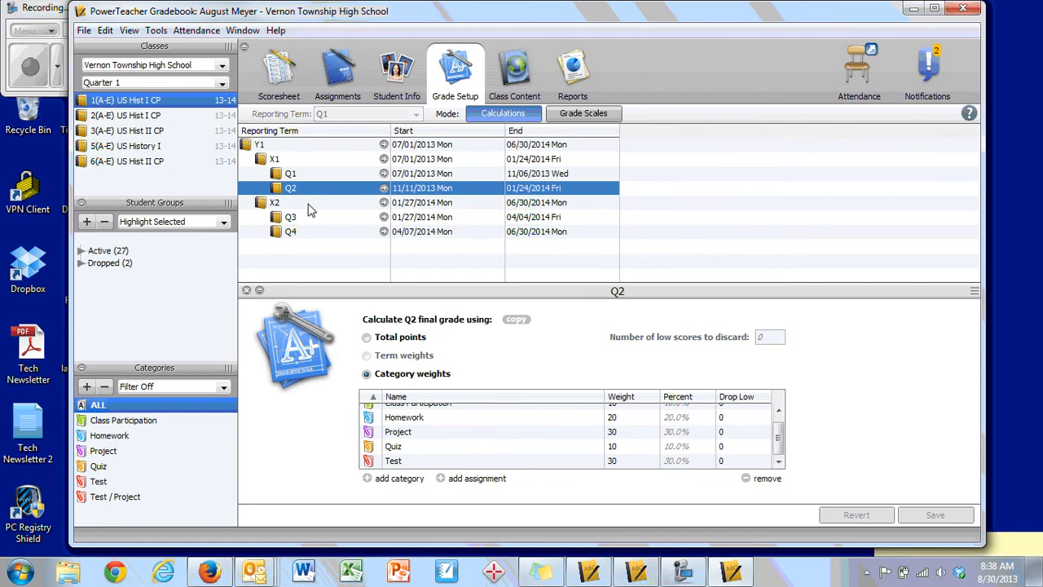
left_click(303, 218)
left_click(307, 233)
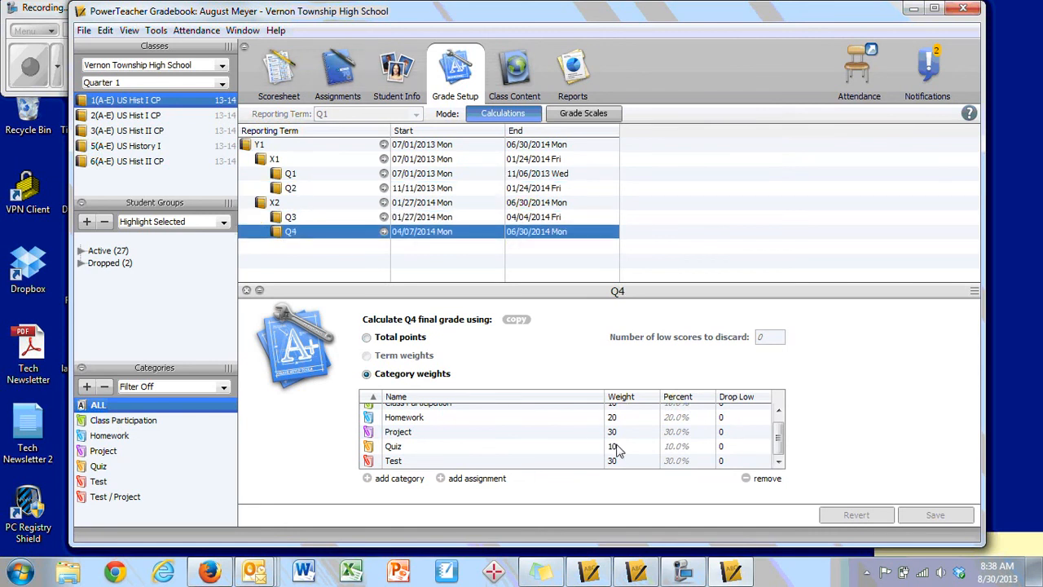
scroll(607, 420, "up", 1)
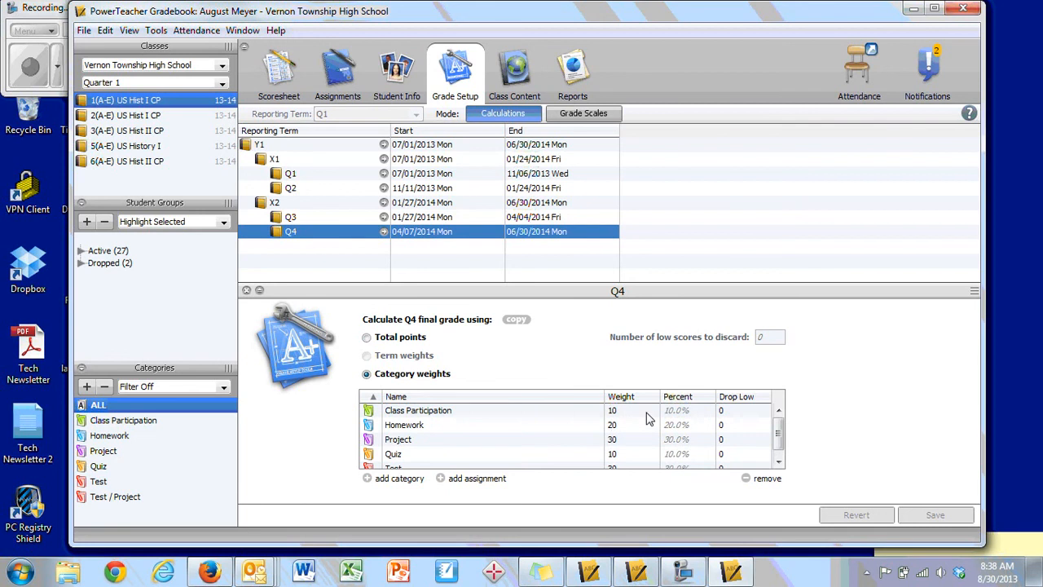
scroll(691, 421, "down", 1)
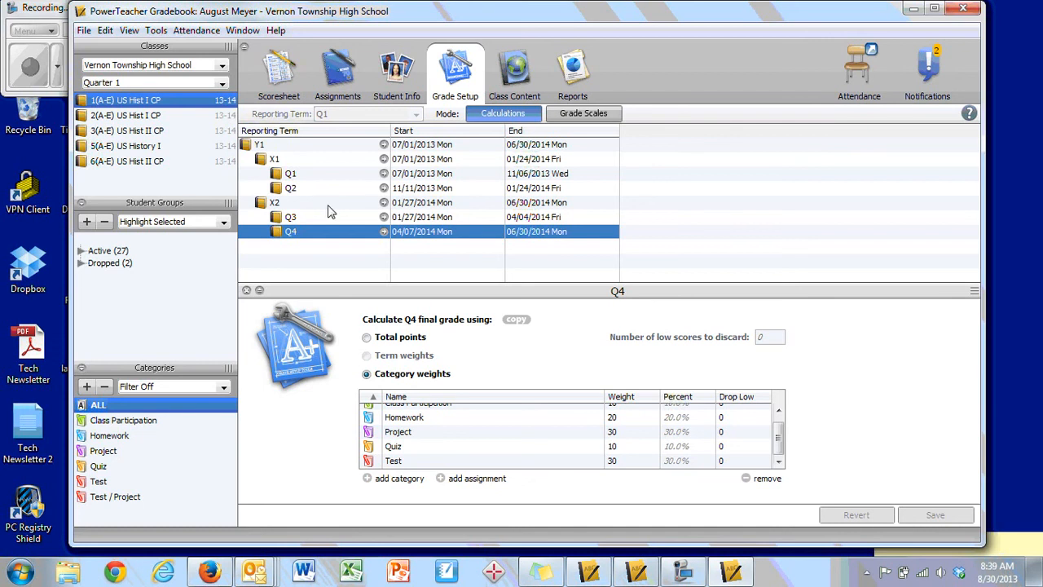
scroll(713, 459, "up", 1)
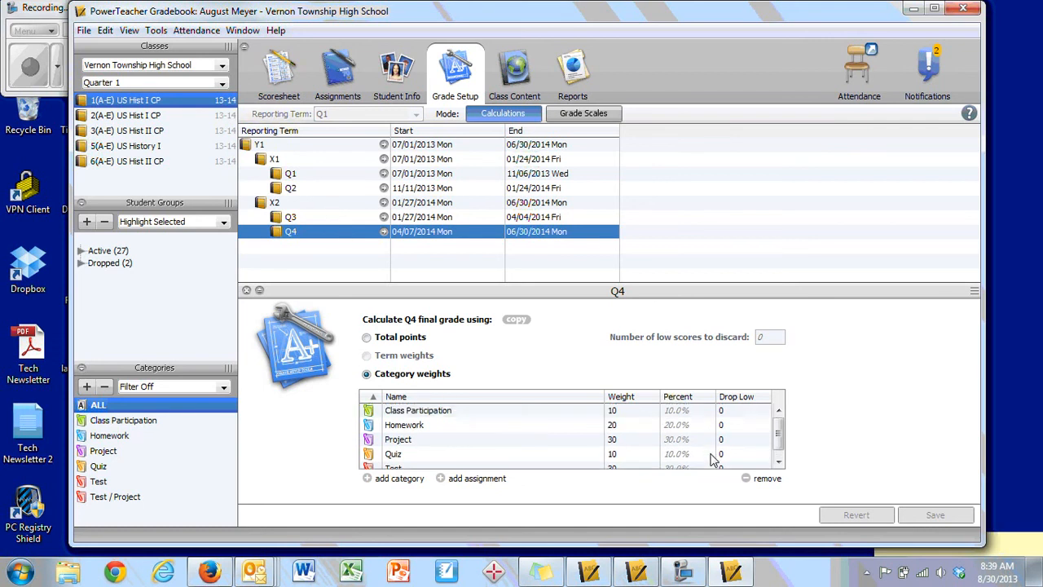
scroll(713, 460, "down", 1)
scroll(712, 459, "up", 1)
Start copying the entire class grade setup from Y1, choosing 2(A-E) US Hist I CP, 3(A-E) US Hist II CP, 5(A-E) US History I and 6(A-E) US Hist II CP
left_click(275, 150)
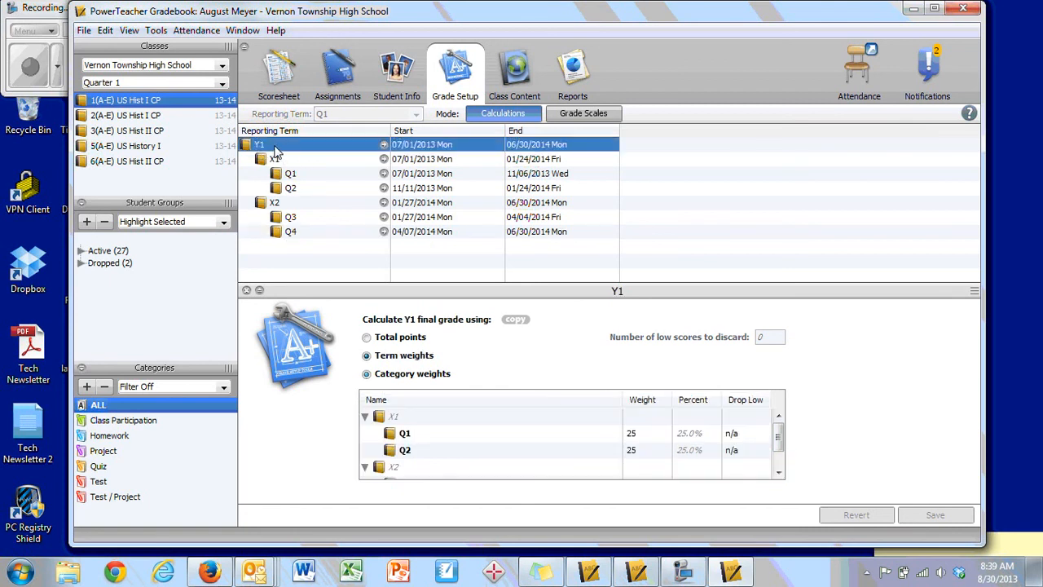
left_click(516, 319)
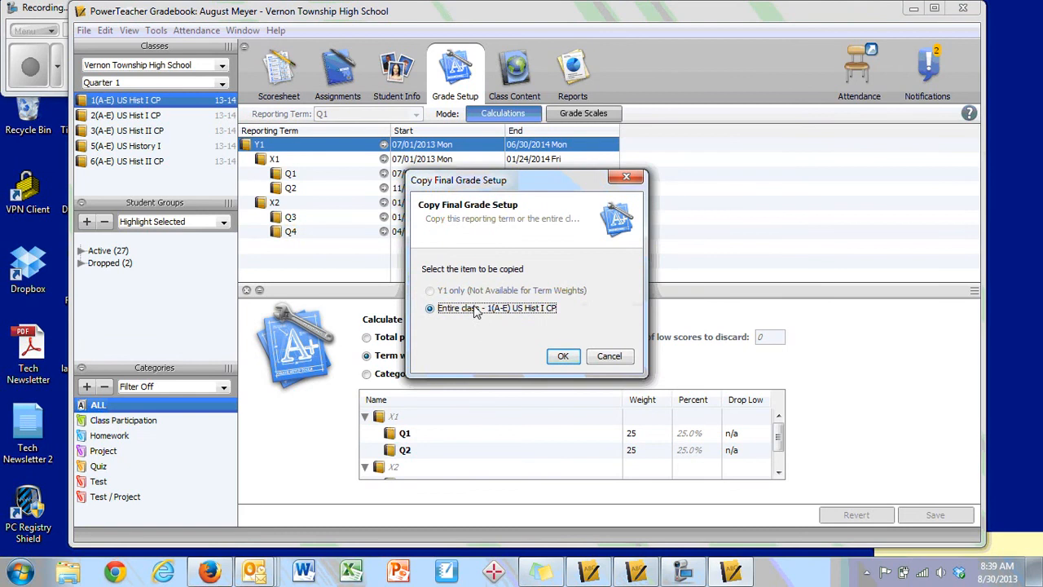
left_click(562, 358)
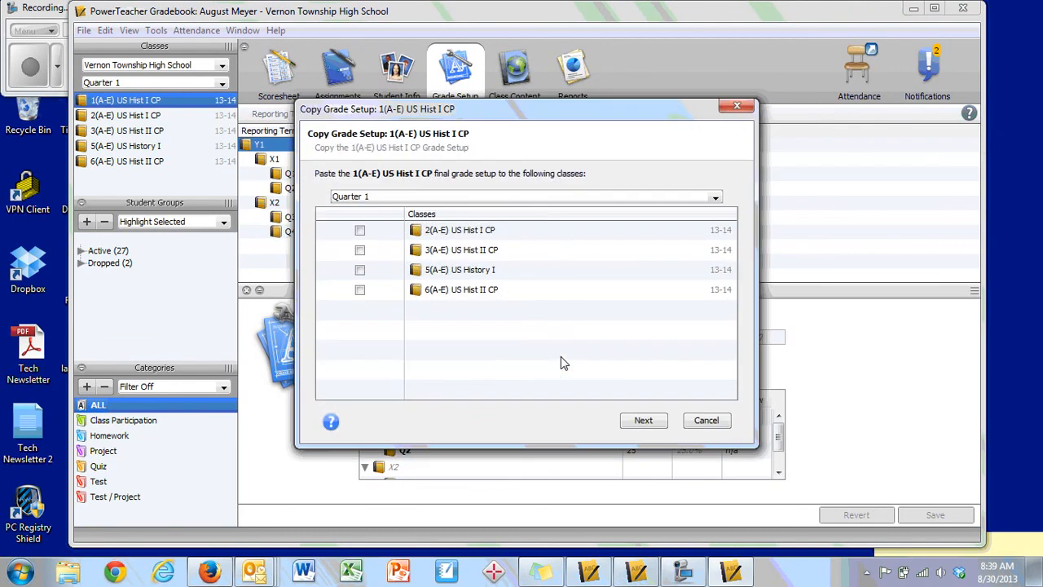
left_click(359, 232)
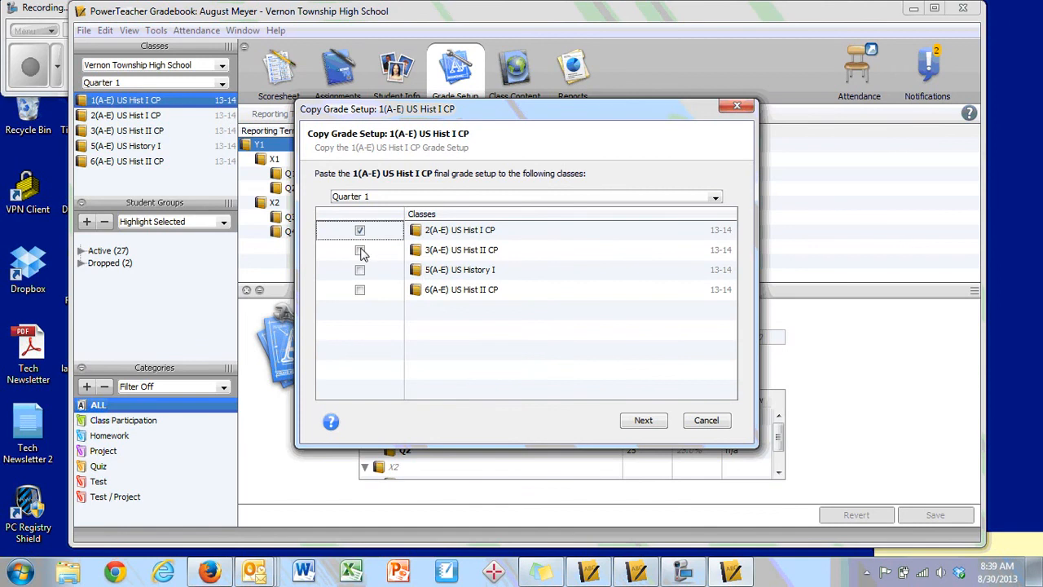
left_click(359, 250)
left_click(359, 270)
left_click(361, 290)
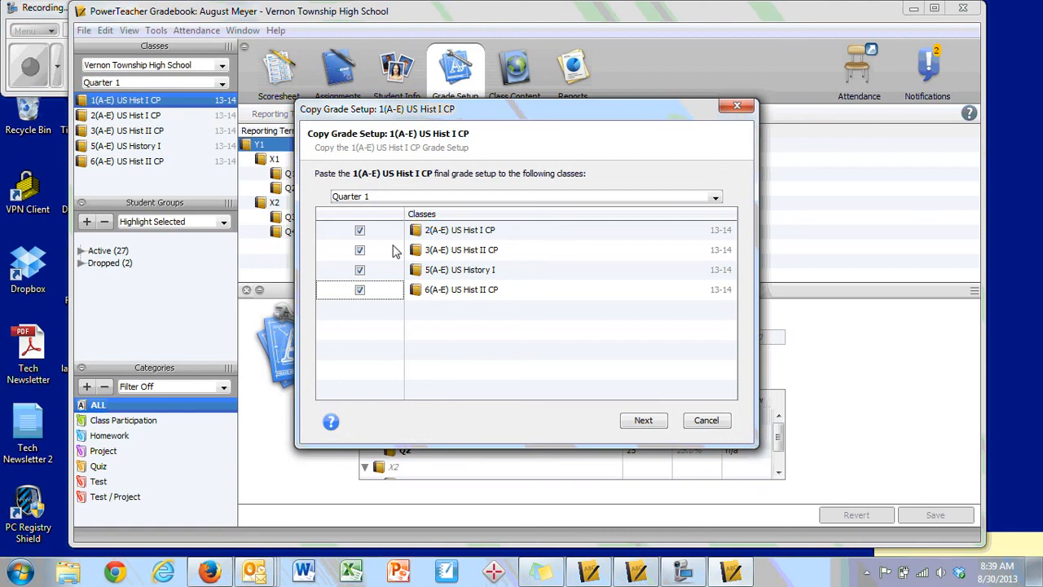
left_click(360, 251)
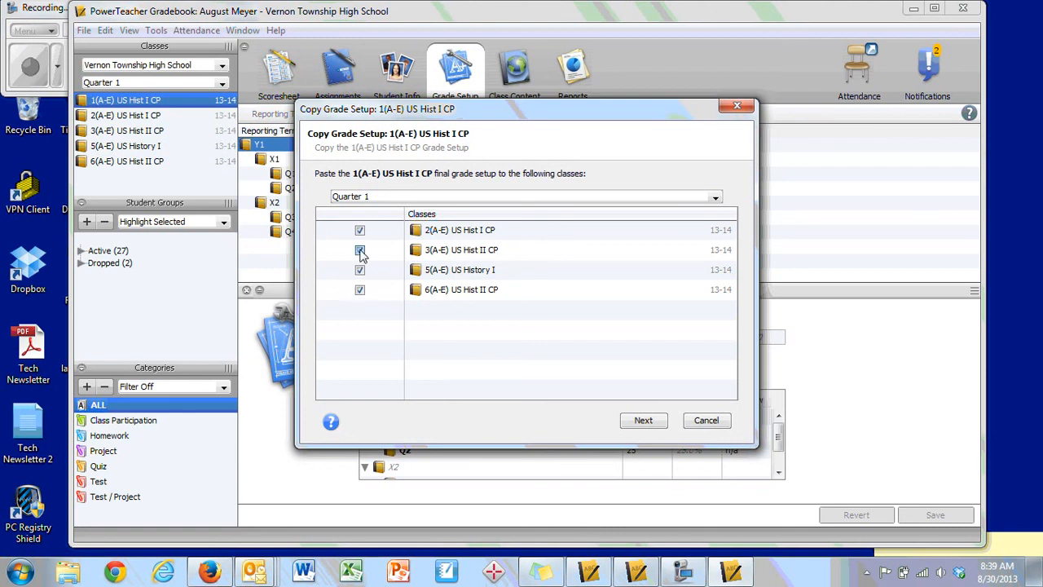
left_click(360, 290)
left_click(360, 294)
left_click(360, 250)
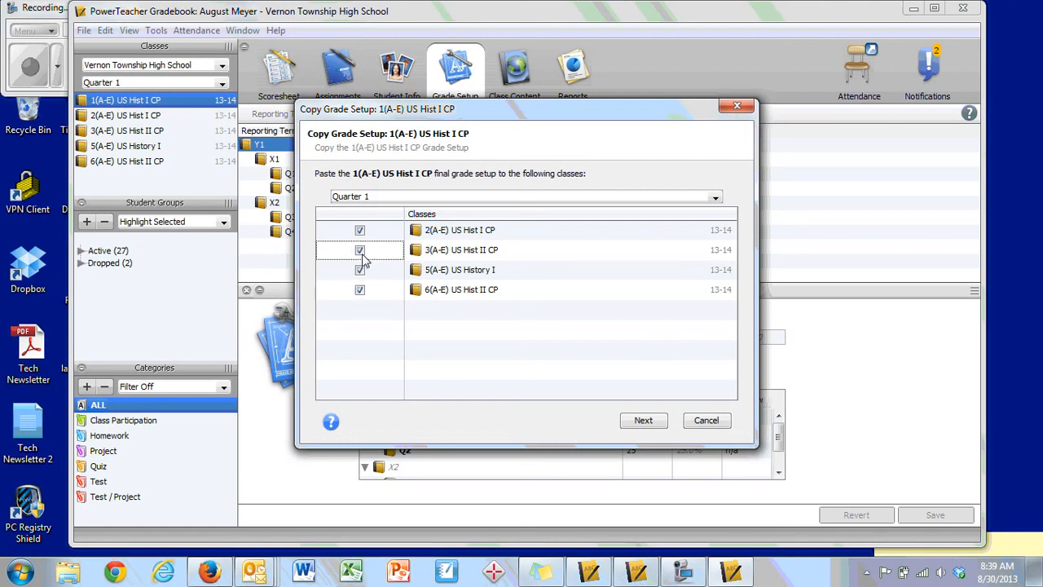
Confirm and finish copying the 1(A-E) US Hist I CP grade setup to the four selected classes
left_click(643, 420)
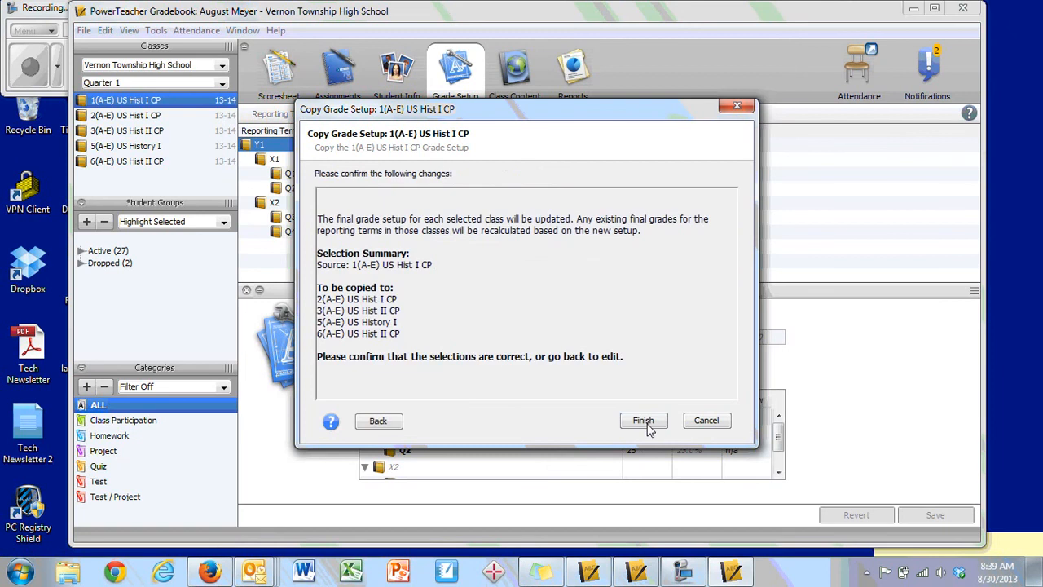
left_click(643, 420)
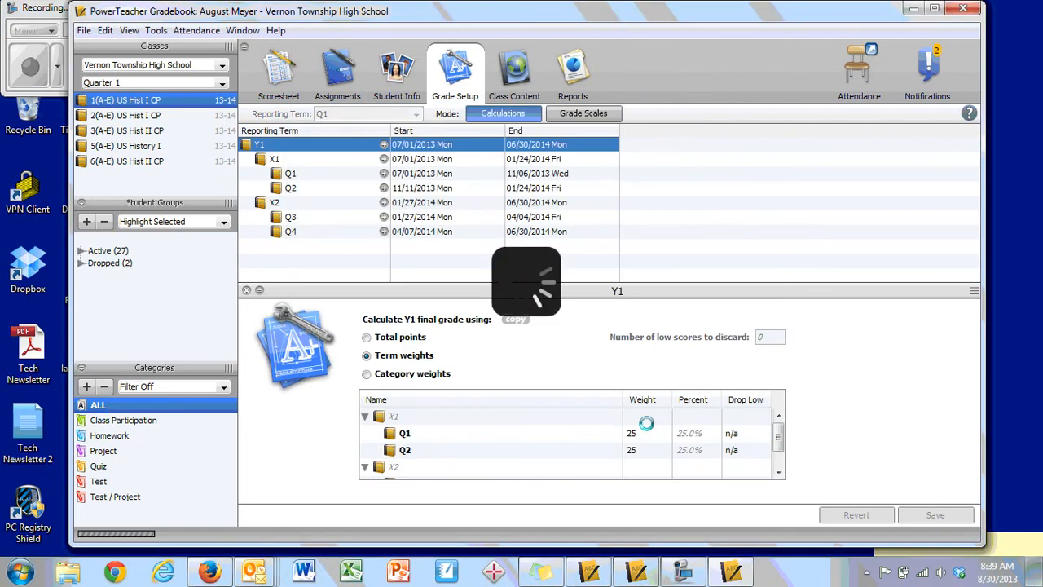
left_click(53, 10)
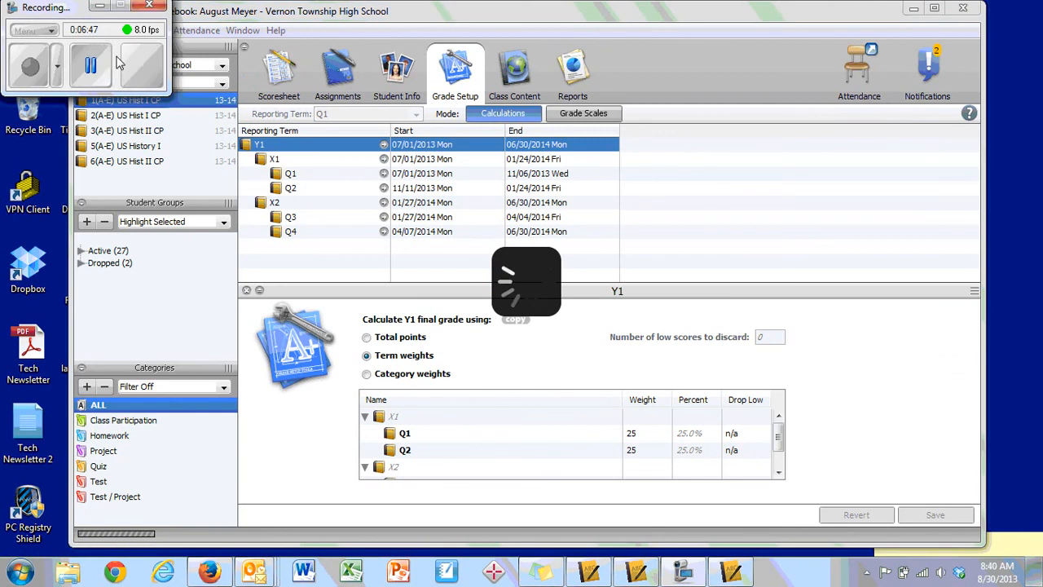
left_click(229, 13)
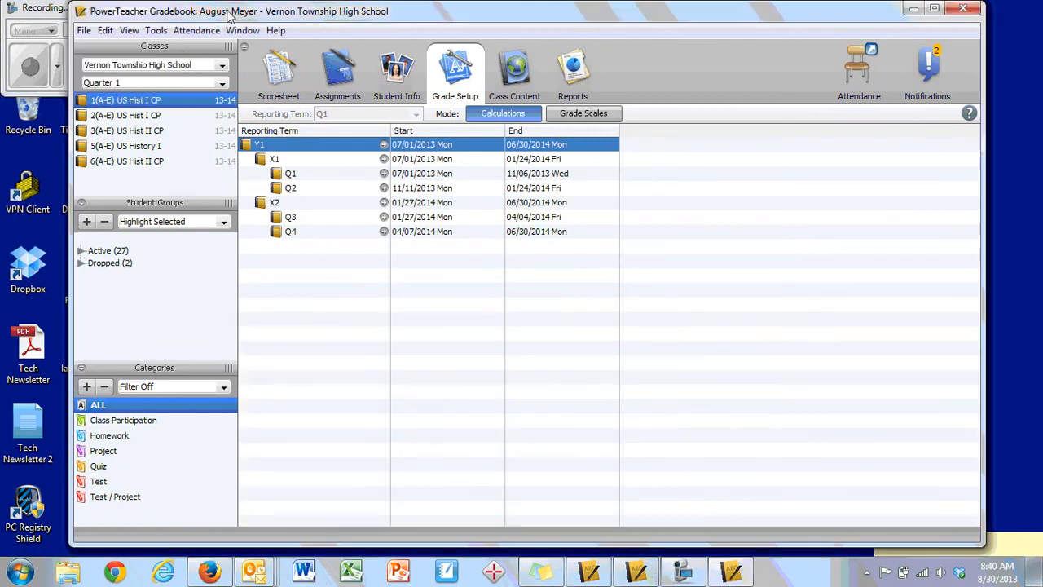
Check the Y1 term weights and Q2 category weights copied to the 5(A-E) US History I class
left_click(163, 132)
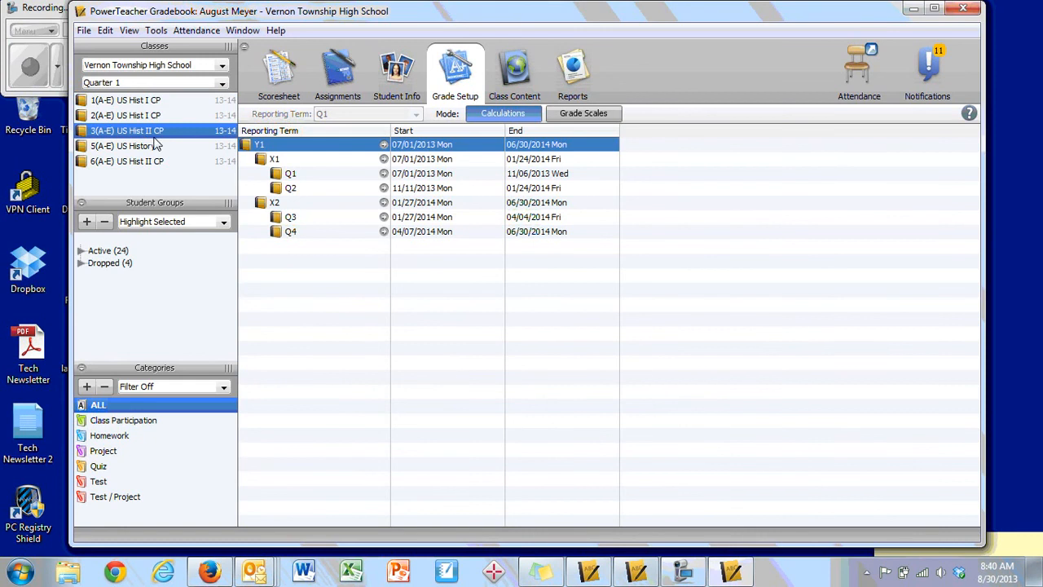
left_click(151, 147)
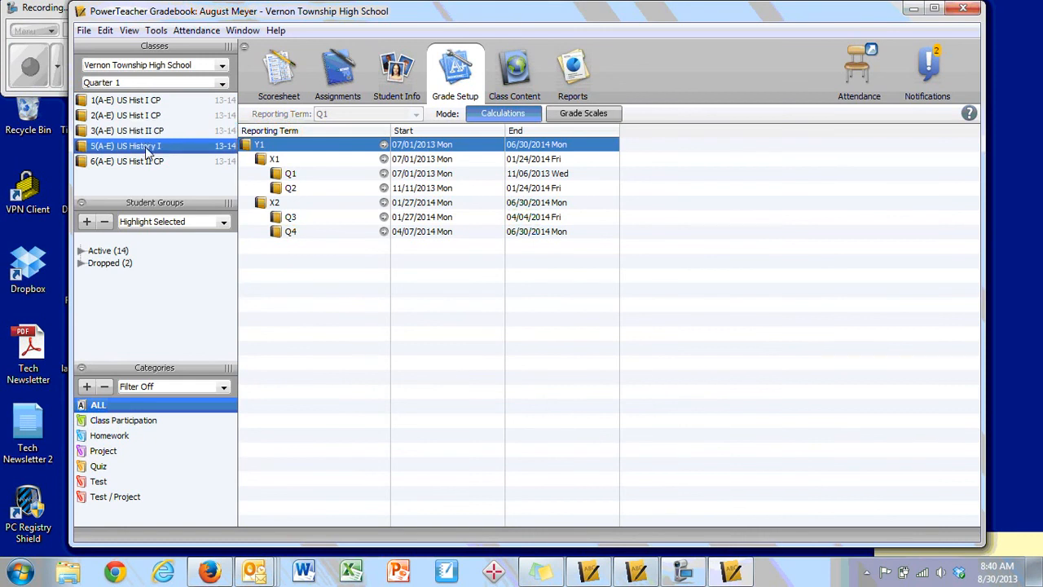
left_click(293, 174)
left_click(298, 146)
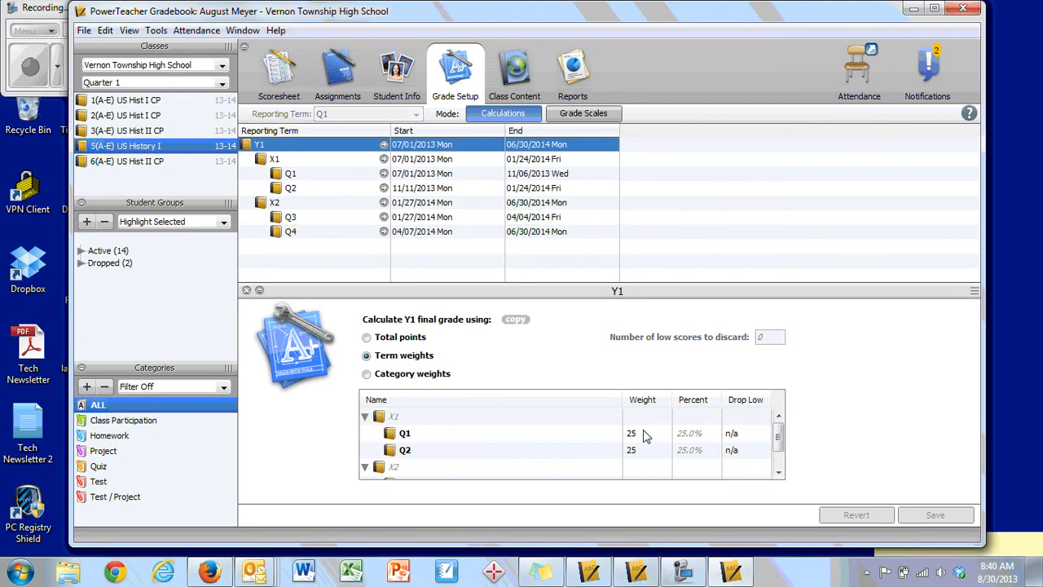
scroll(643, 438, "down", 3)
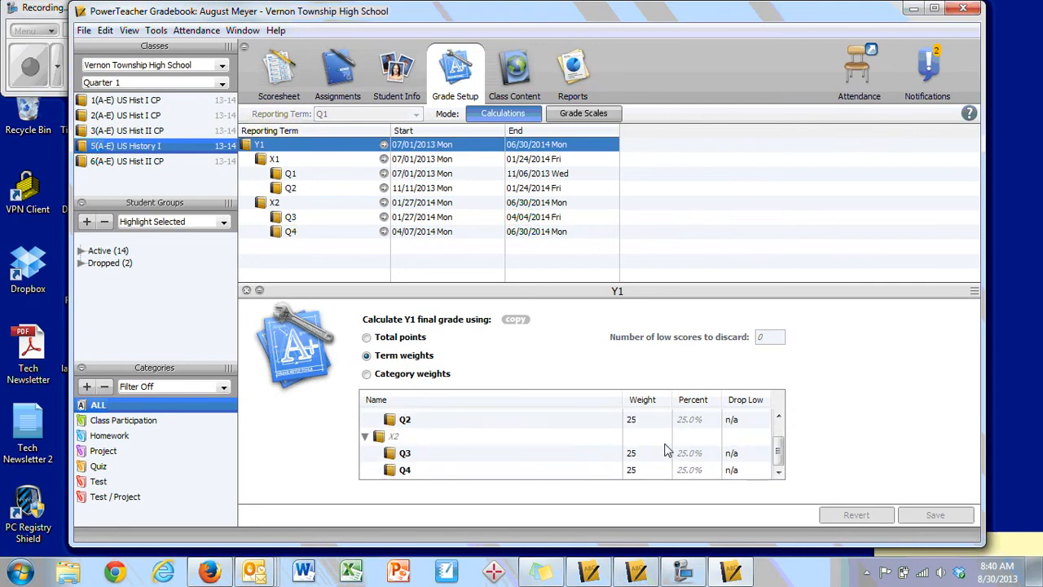
left_click(307, 189)
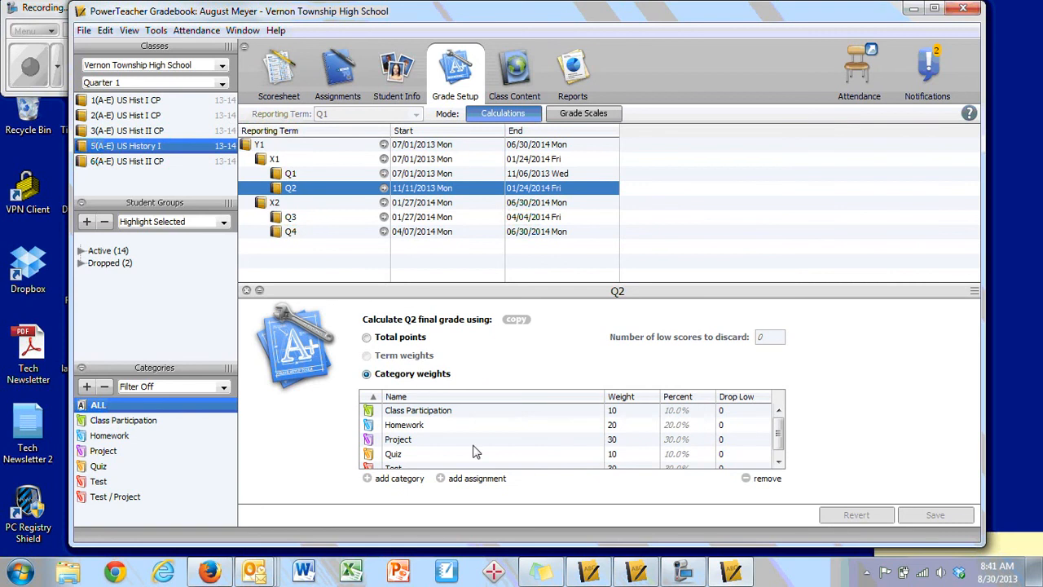
scroll(602, 440, "down", 1)
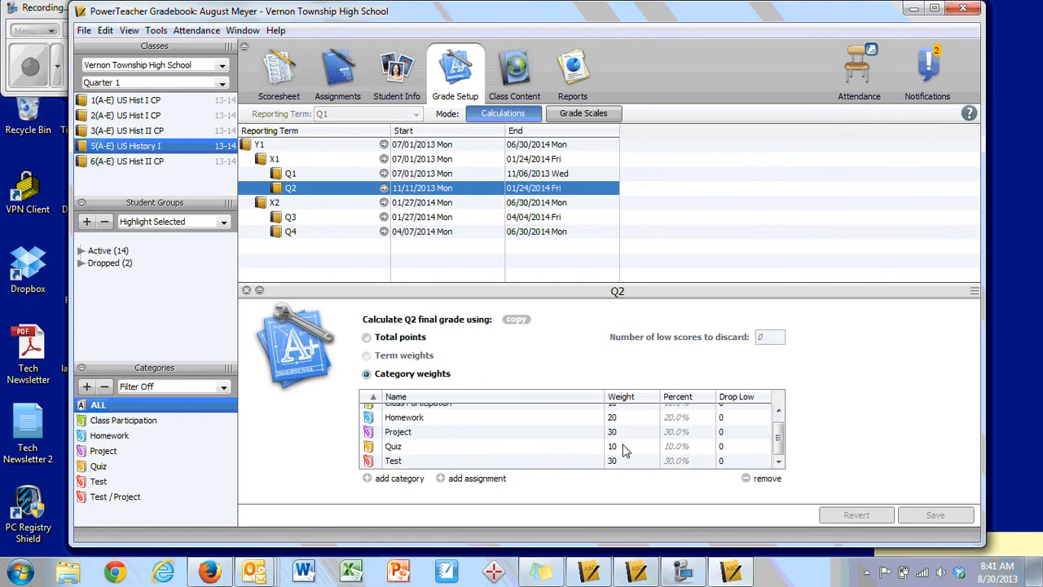
scroll(619, 449, "up", 1)
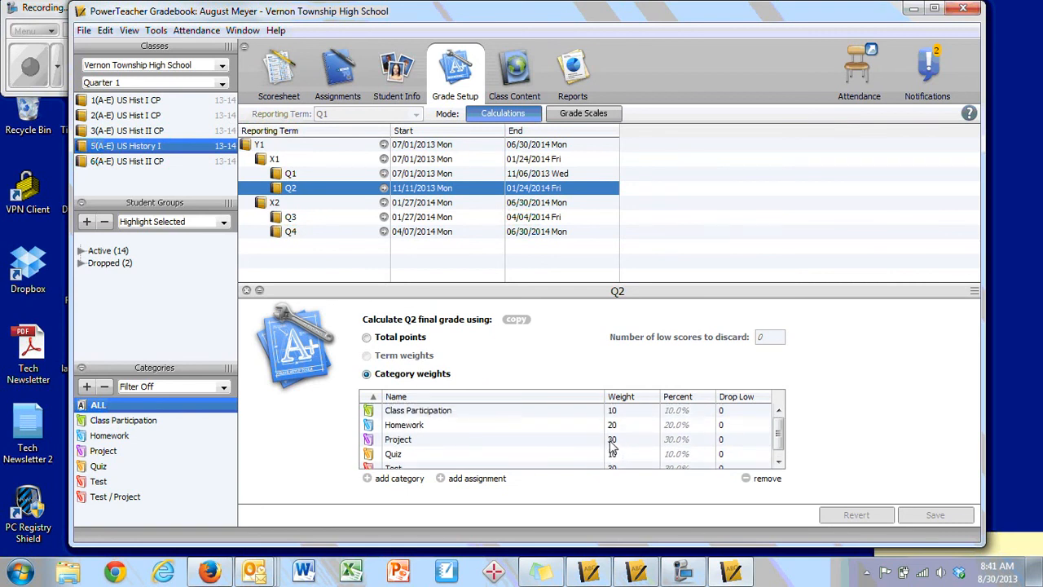